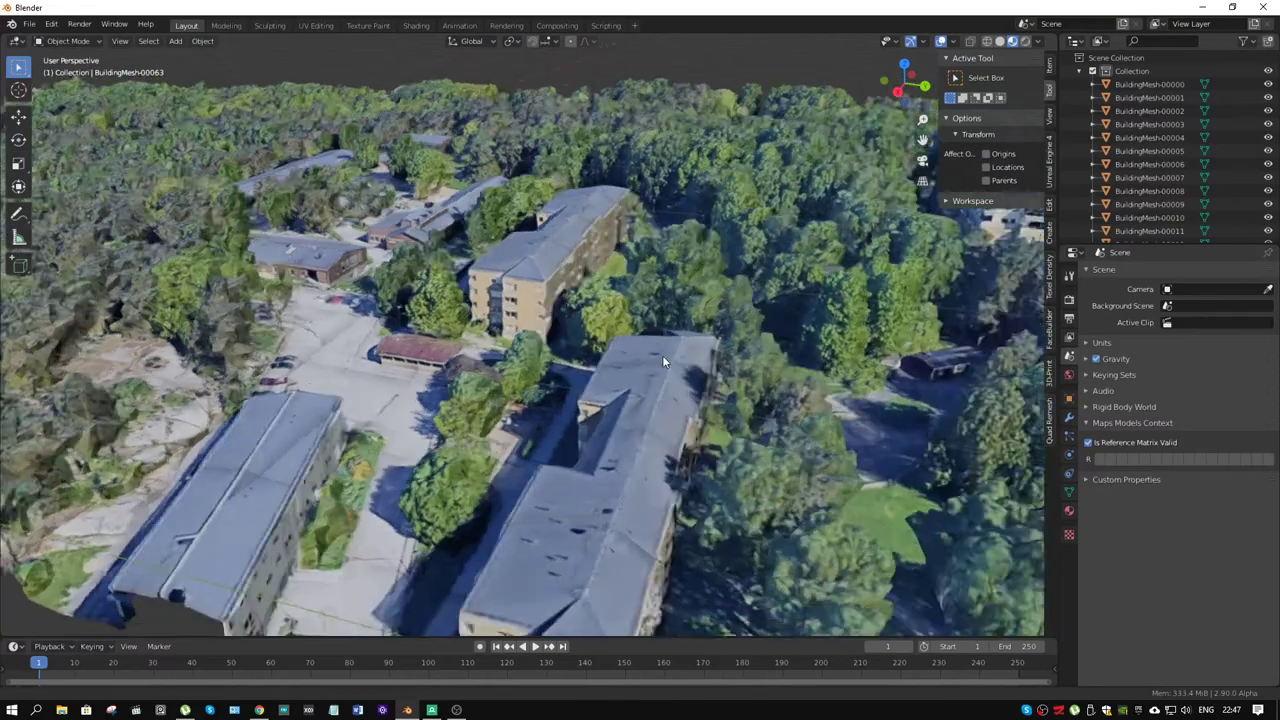
Step: Inspect the buildings, roads and trees of the 3D map model from several angles and distances
middle_drag(692, 337, 650, 430)
scroll(659, 360, down, 5)
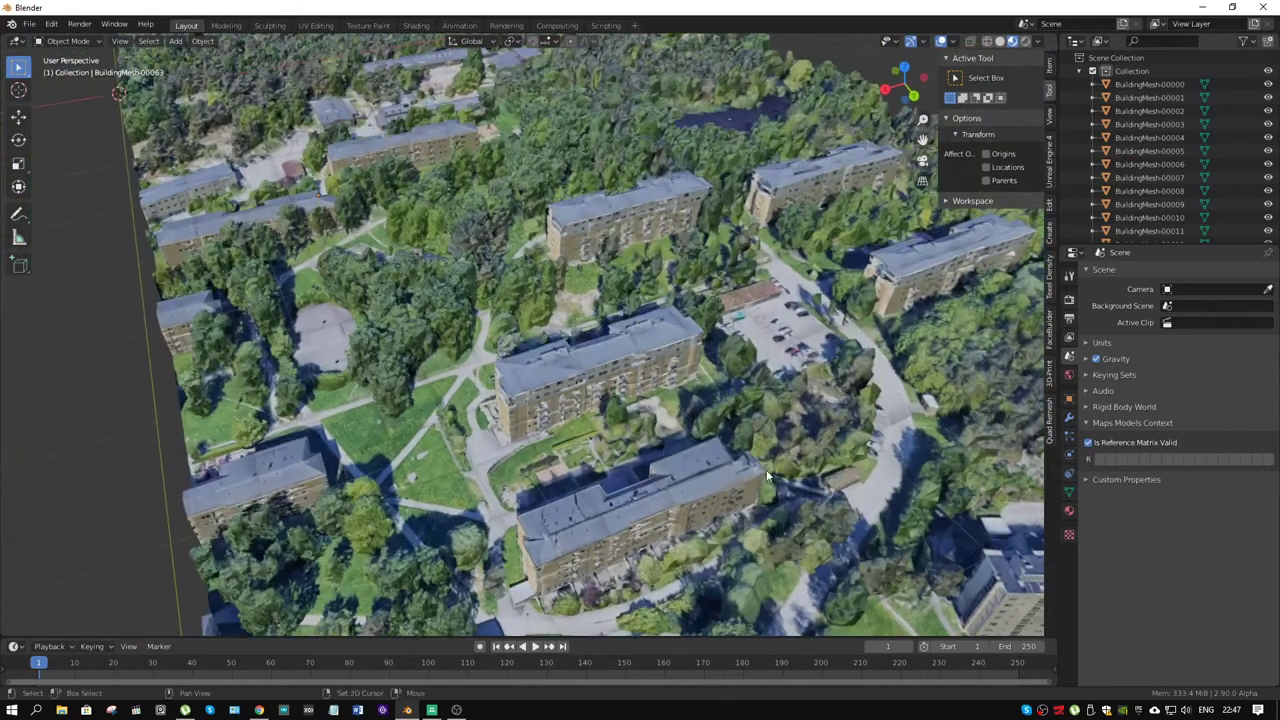
shift+middle_drag(840, 510, 685, 385)
shift+middle_drag(740, 230, 490, 550)
scroll(561, 445, up, 1)
scroll(561, 445, up, 3)
scroll(561, 445, down, 1)
middle_drag(561, 445, 718, 311)
scroll(632, 492, down, 4)
middle_drag(591, 432, 889, 242)
Step: Switch the viewport to rendered shading and add a point light to the scene
click(1024, 41)
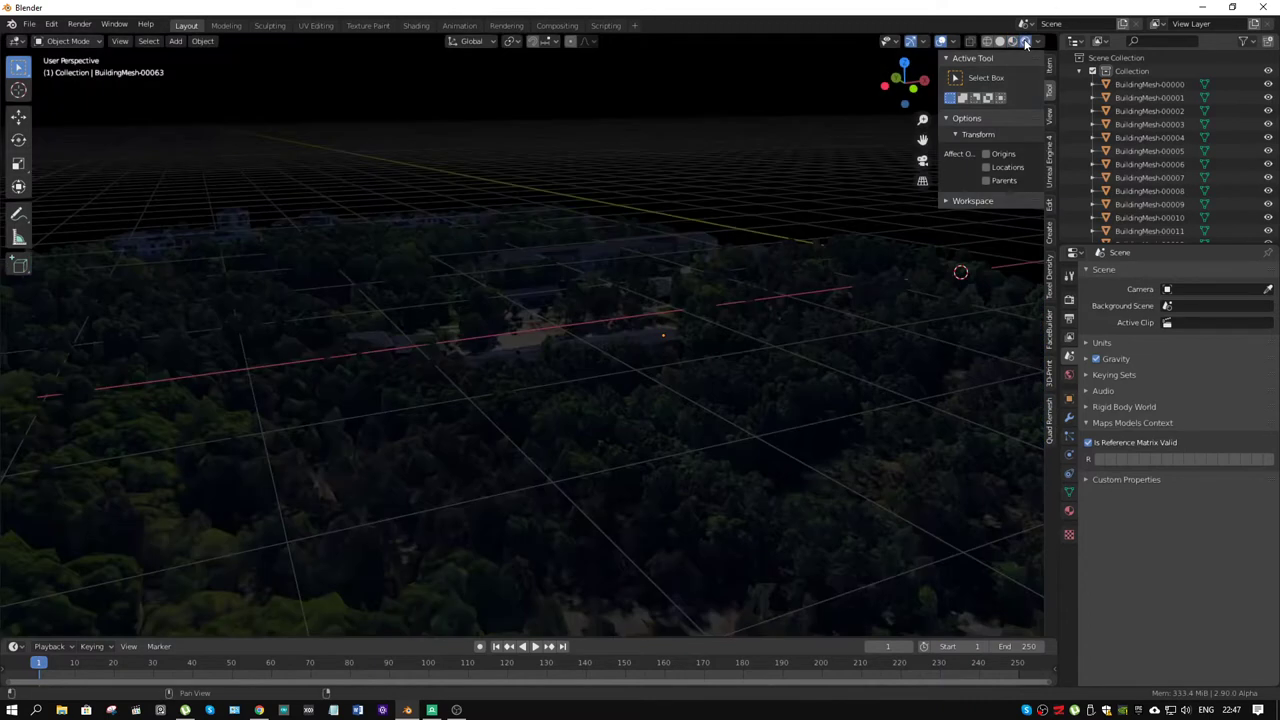
key(shift+a)
mouse_move(629, 334)
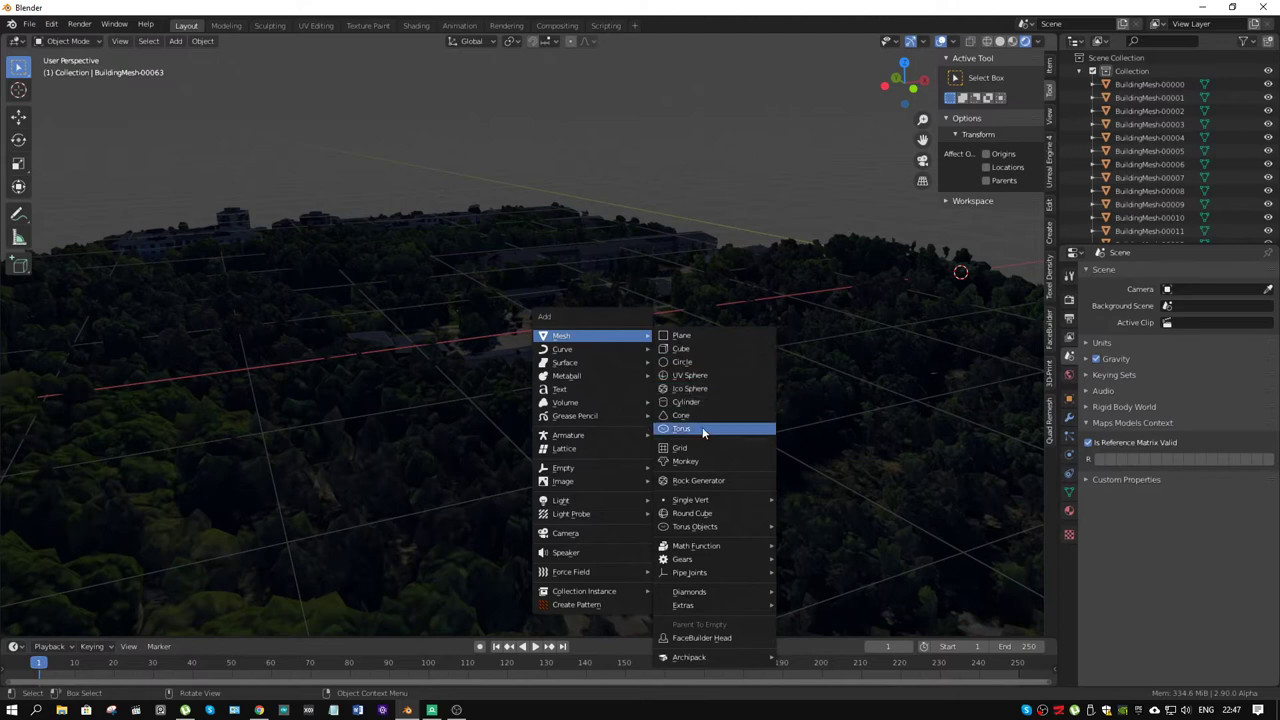
mouse_move(618, 498)
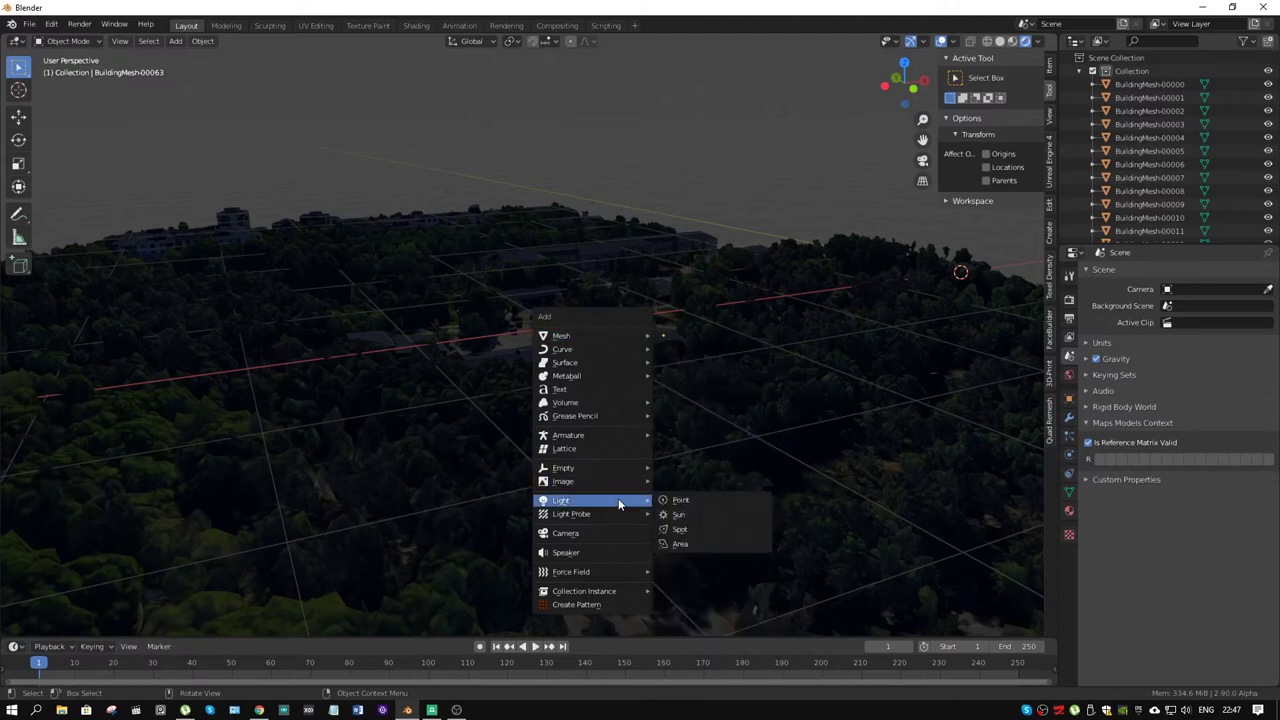
click(680, 500)
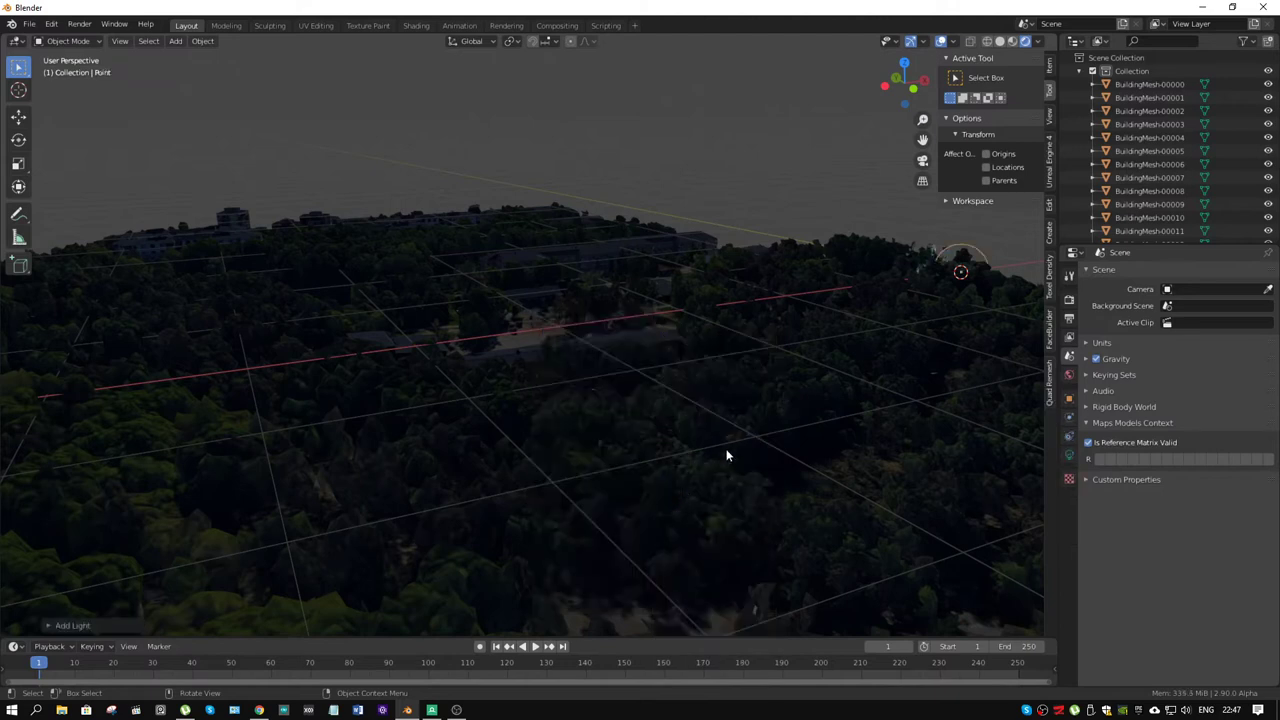
Step: Raise the point light above the terrain and shift it horizontally across the model
key(g)
key(z)
click(727, 297)
key(g)
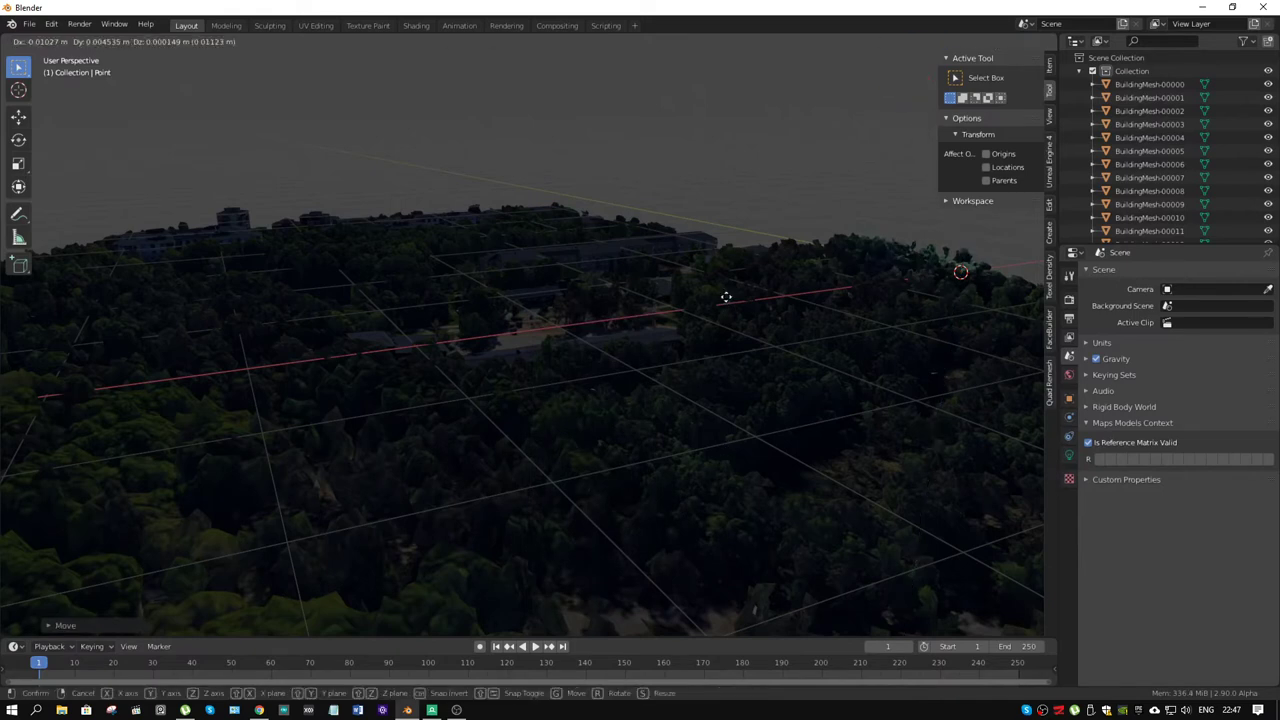
key(shift+z)
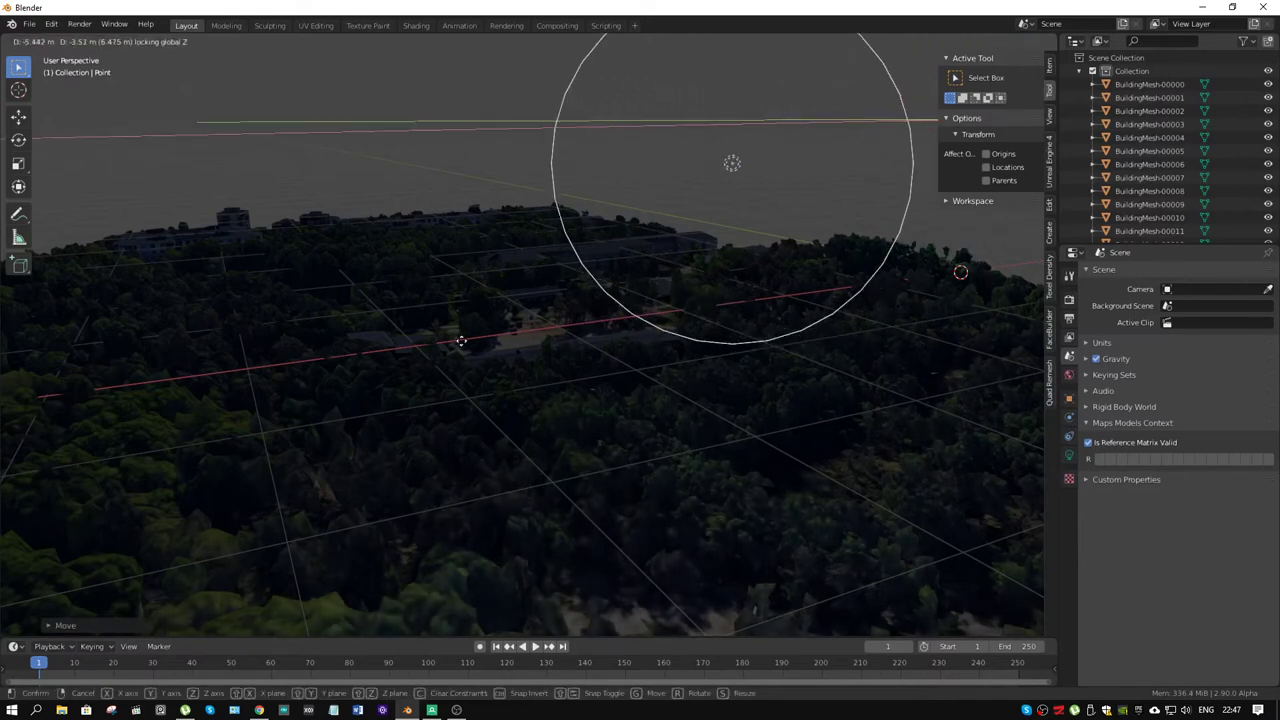
click(258, 319)
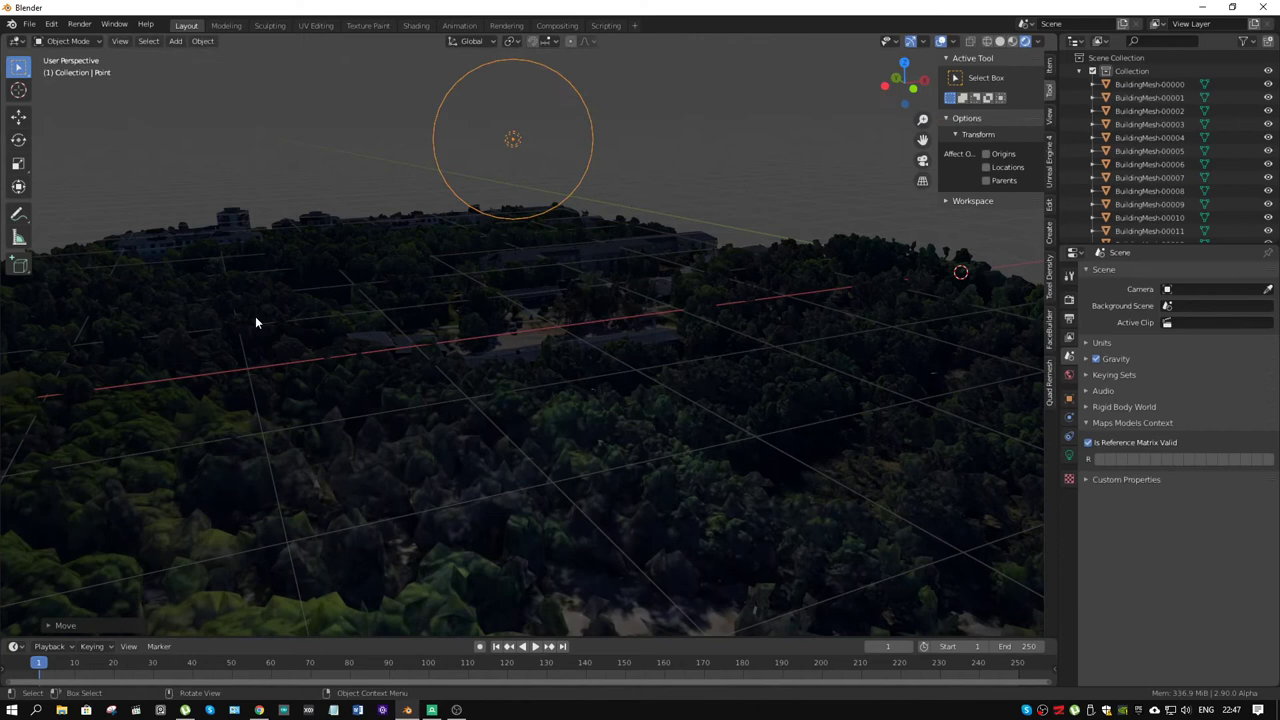
Step: Set the point light's power to 100 W
click(1068, 456)
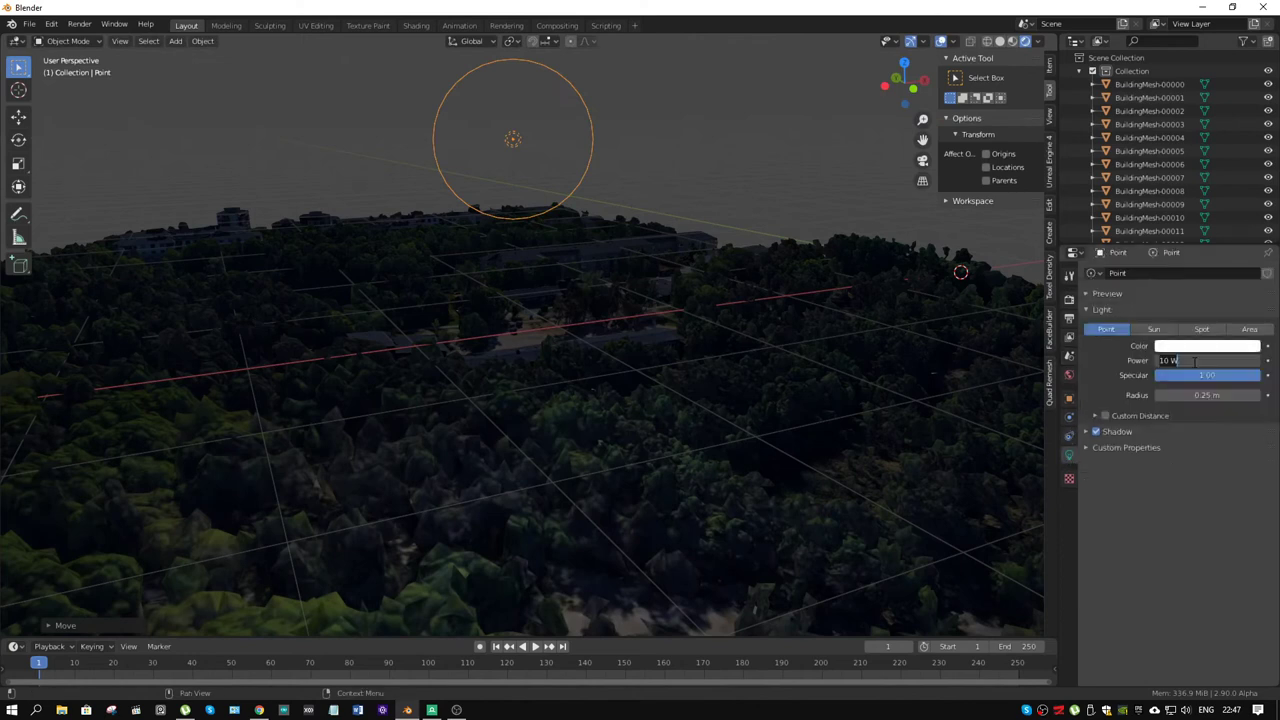
click(1194, 362)
text(500)
key(Return)
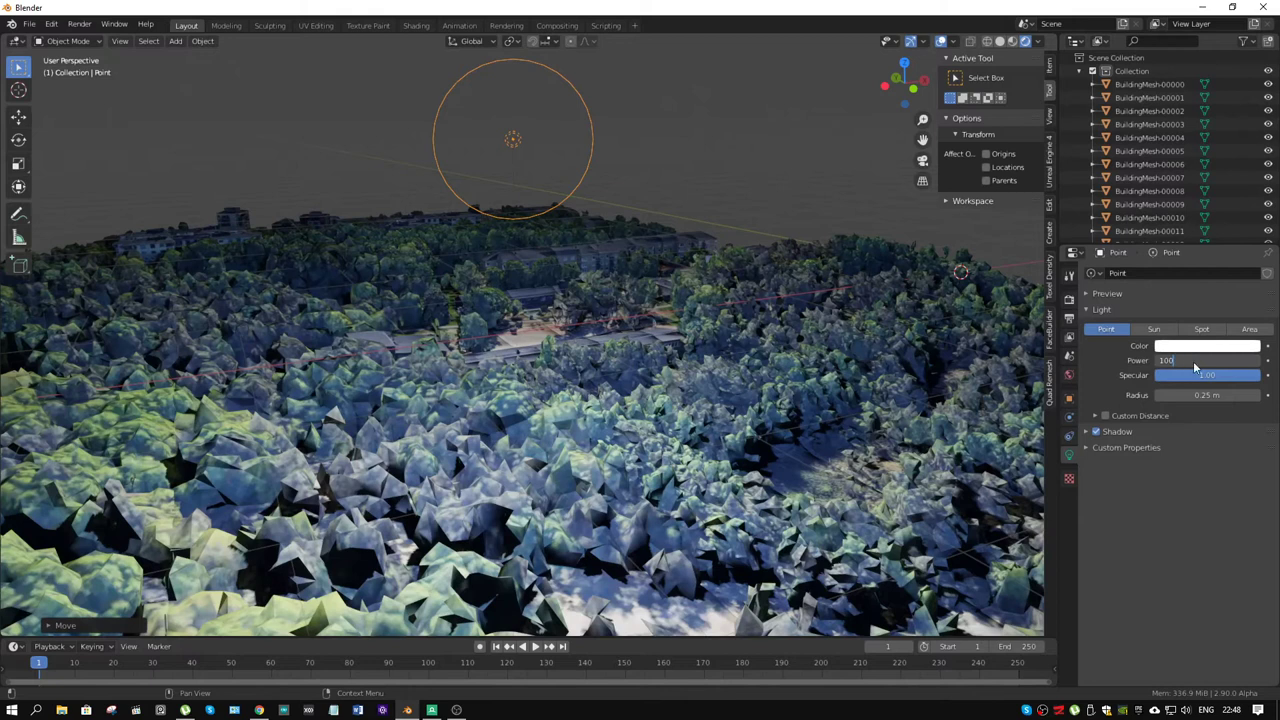
key(Return)
Step: Lower the point light close to the treetops and adjust its position over the forest
key(g)
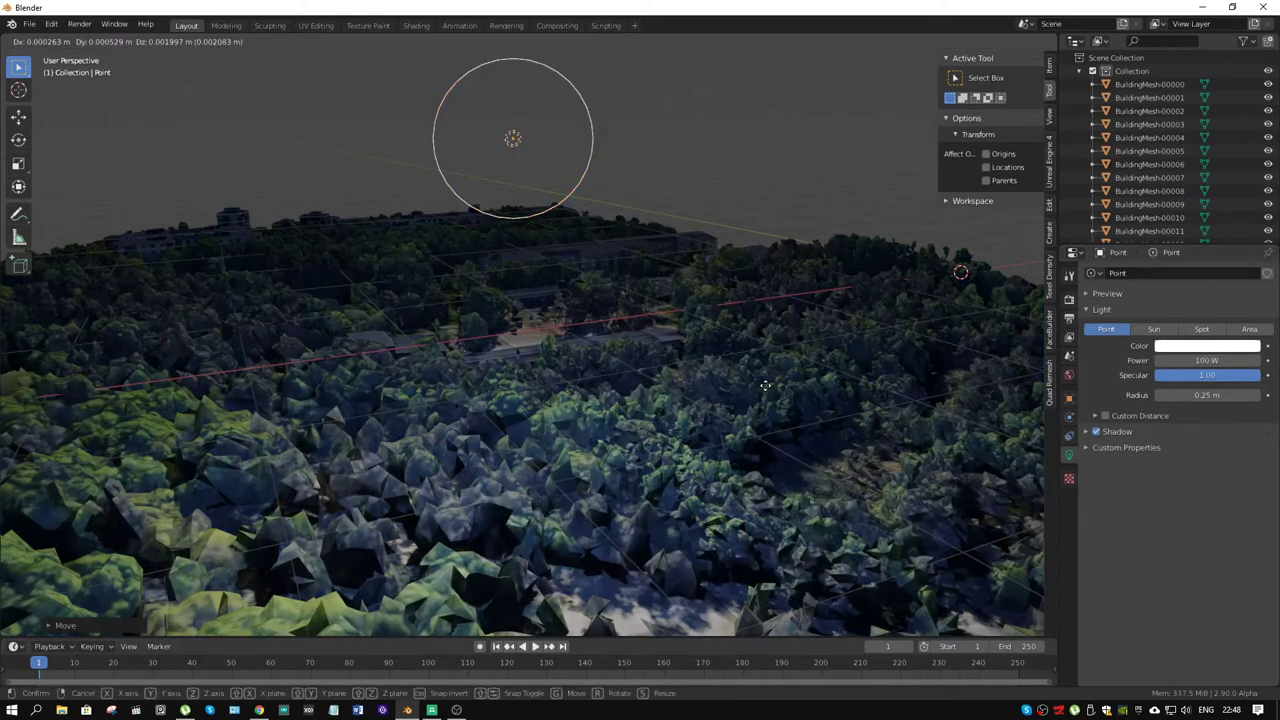
key(shift+z)
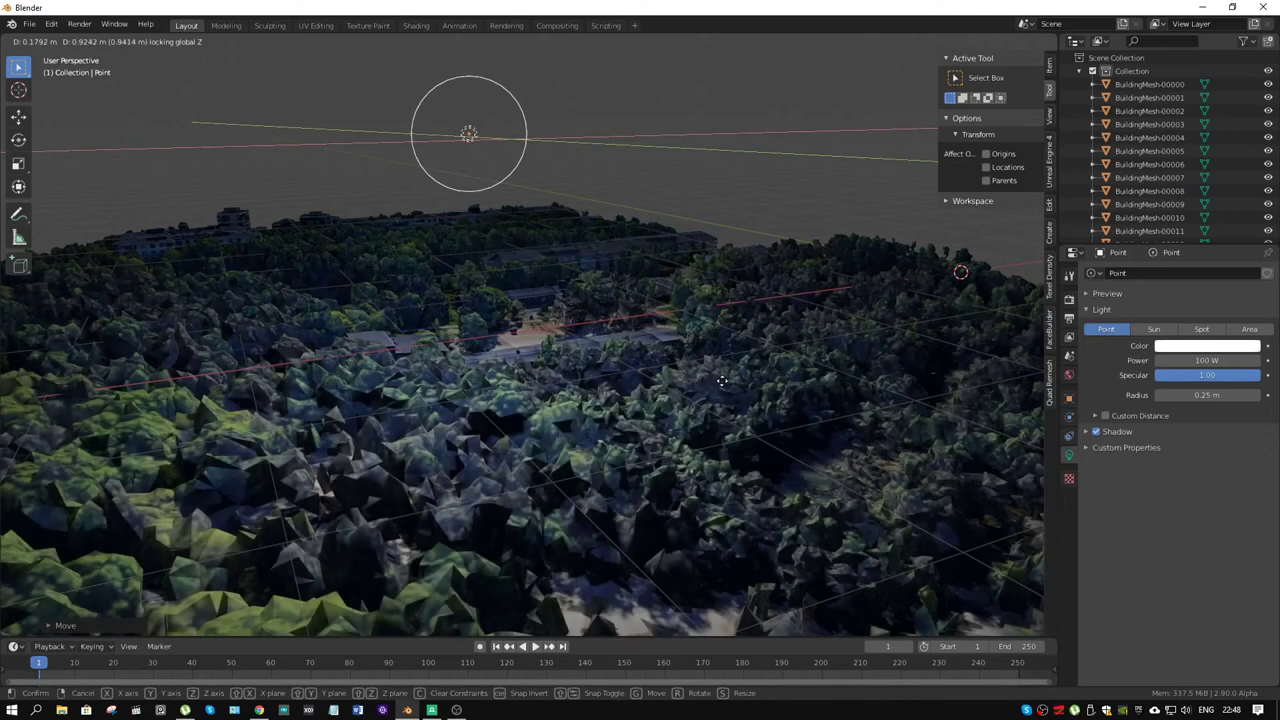
key(z)
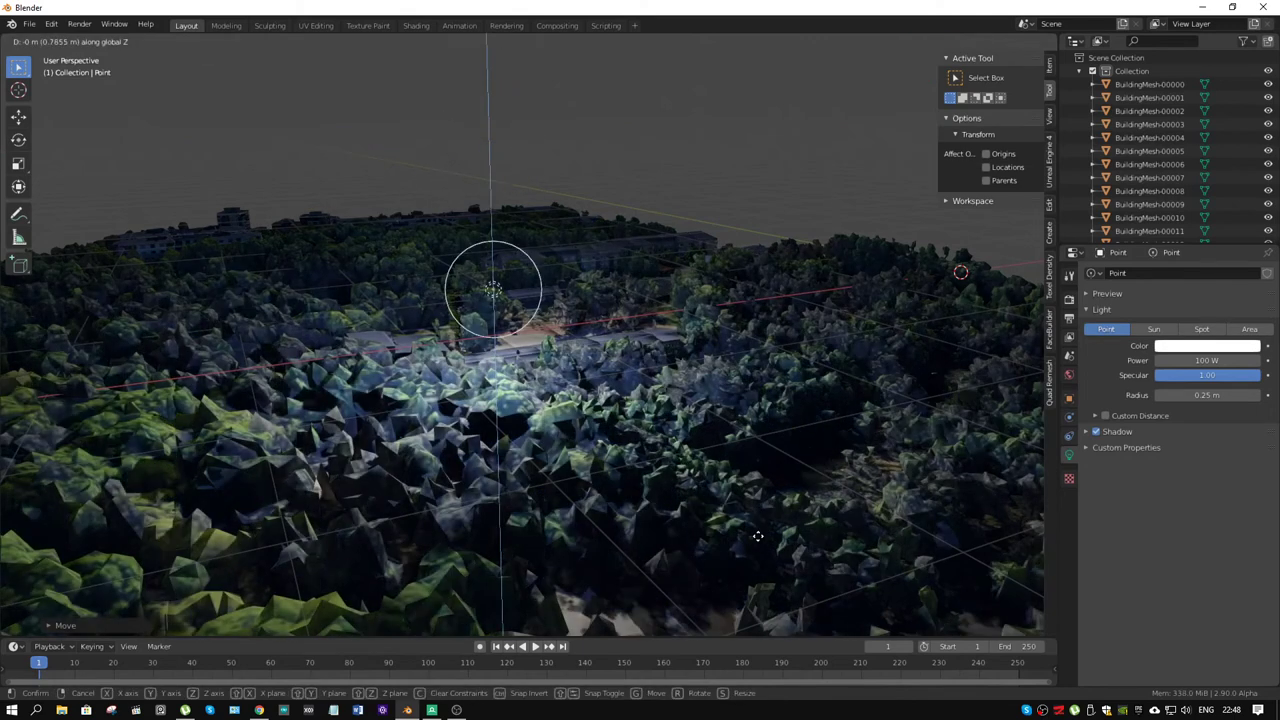
click(763, 569)
key(g)
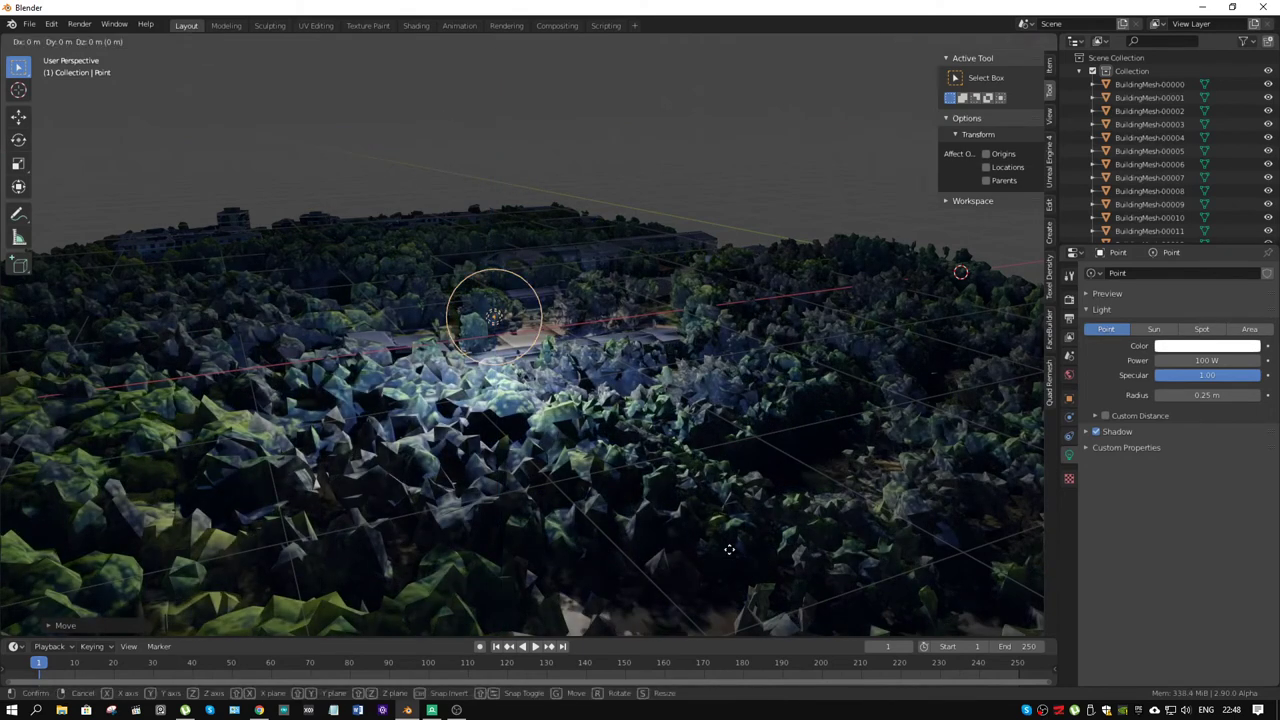
key(shift+x)
click(780, 541)
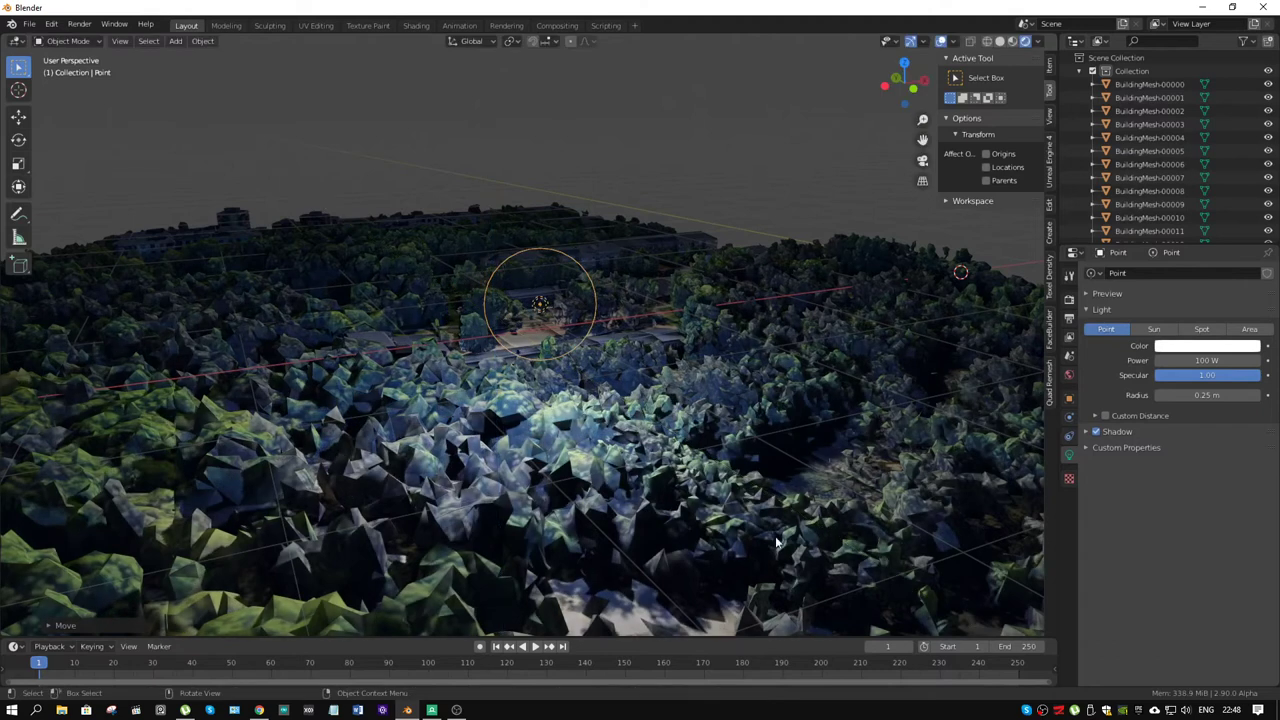
Step: Move the point light horizontally, keeping its height, to the apartment buildings beside the parking lot
middle_drag(623, 423, 721, 532)
scroll(852, 454, down, 4)
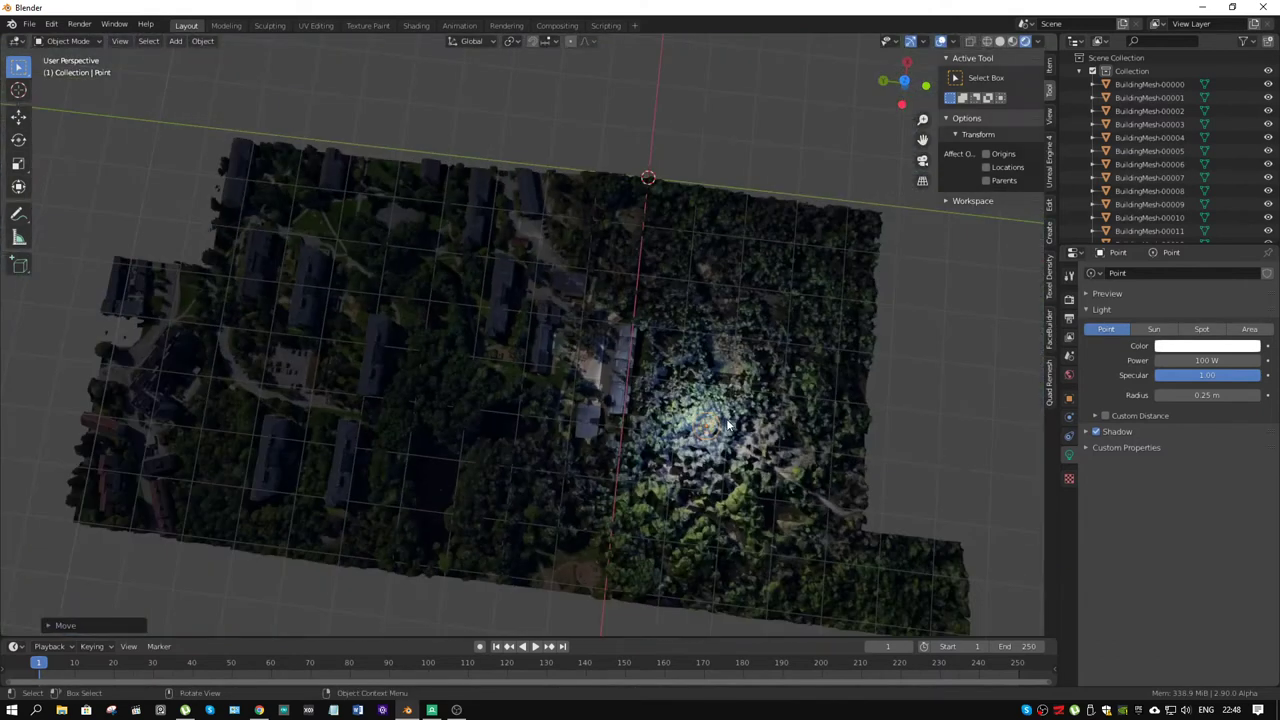
scroll(716, 429, up, 2)
middle_drag(715, 429, 724, 434)
key(g)
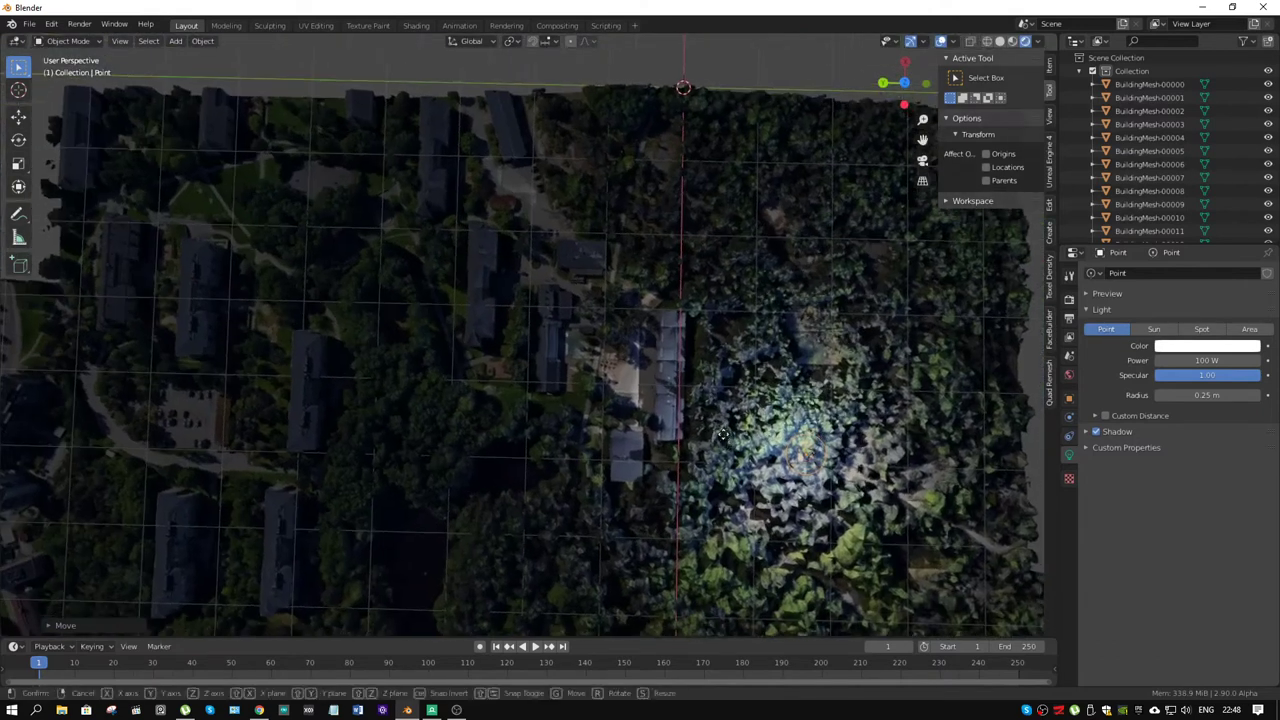
key(shift+z)
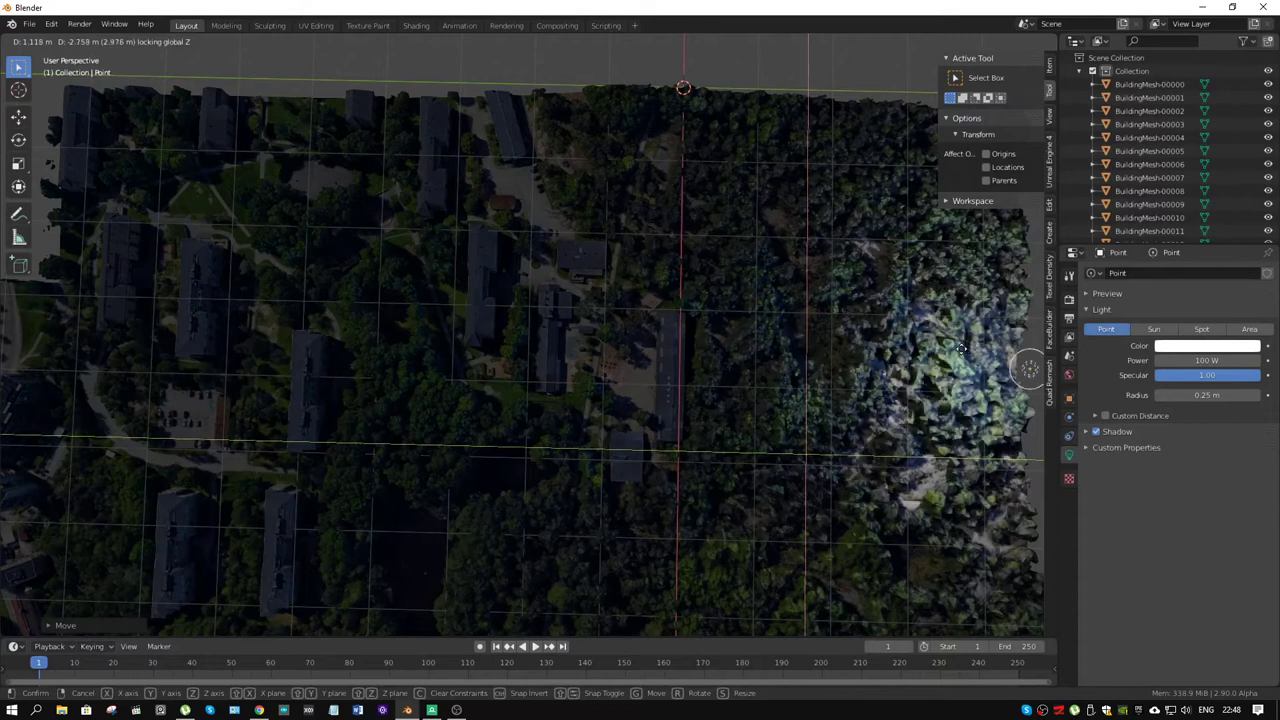
click(166, 366)
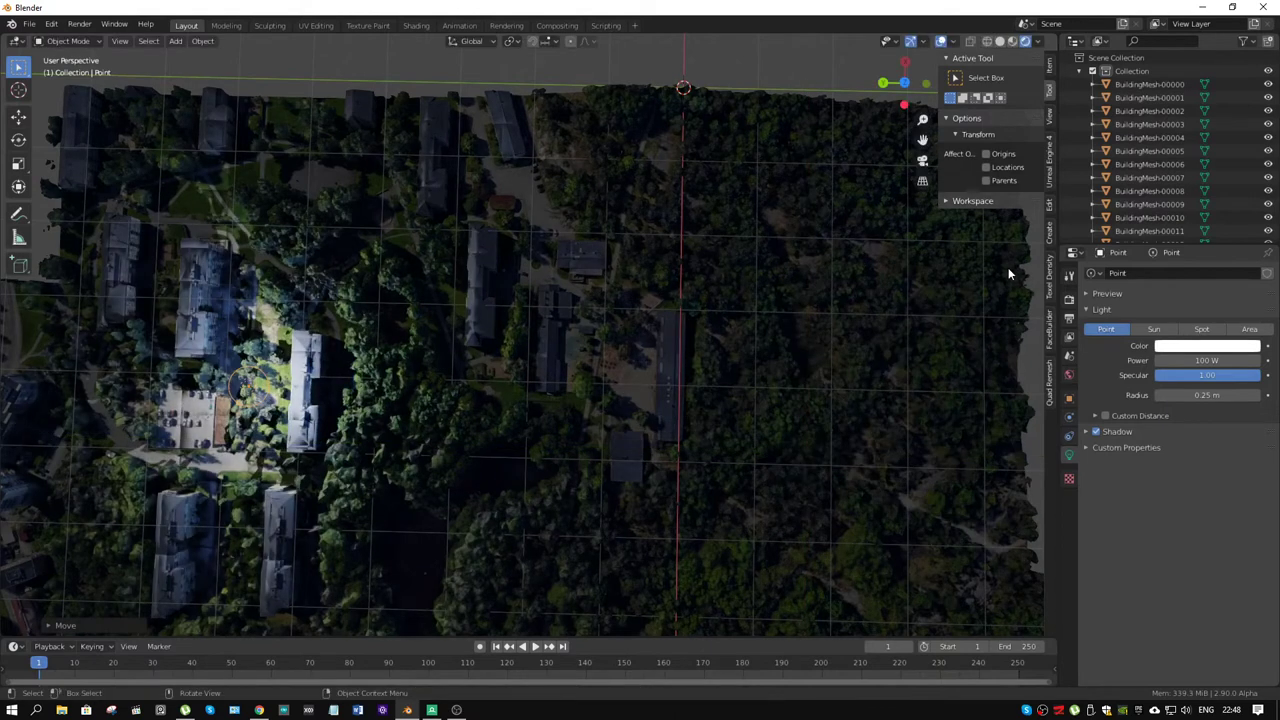
Step: Enable ambient occlusion, bloom, screen space reflections and volumetric shadows in the Eevee render settings
click(1070, 300)
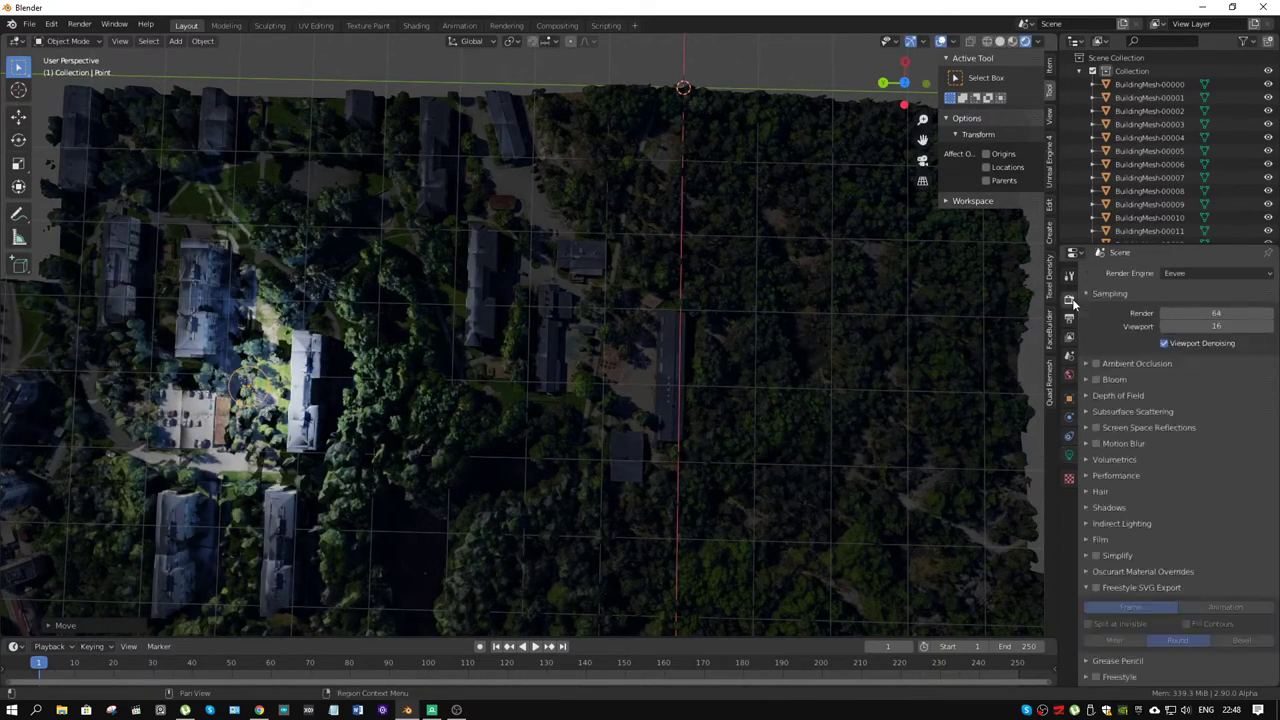
click(1096, 363)
click(1096, 379)
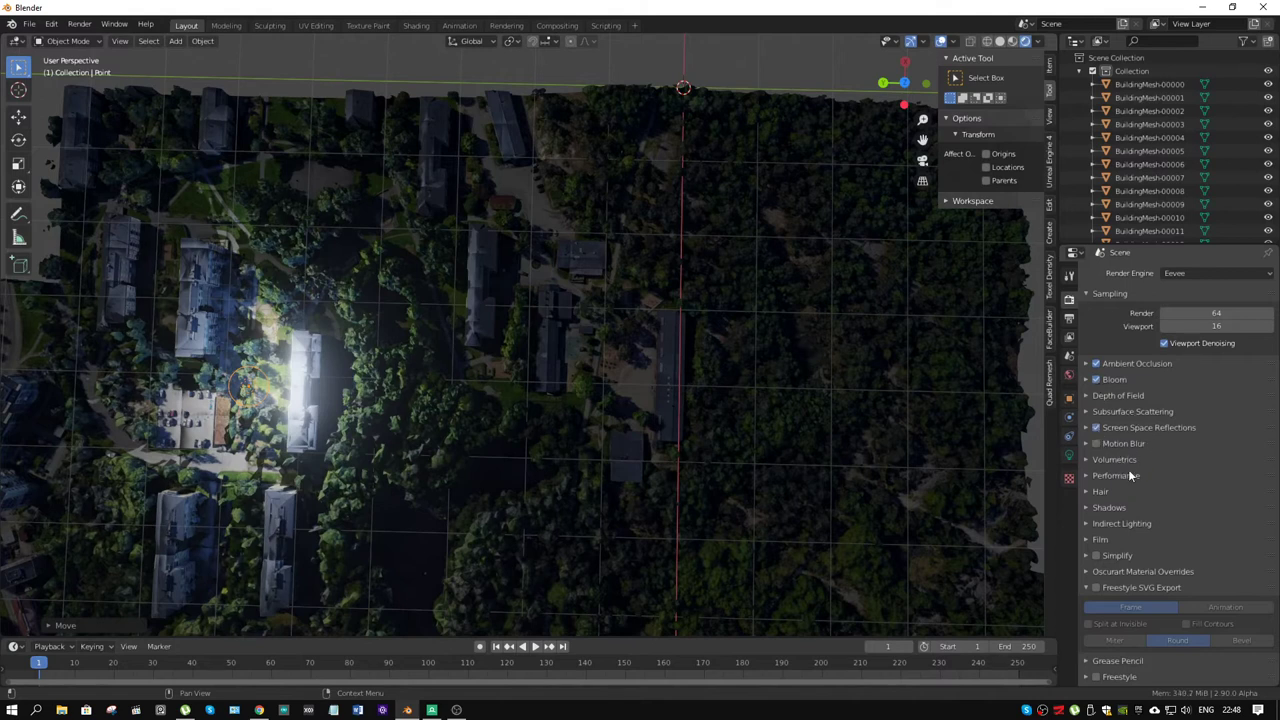
click(1086, 460)
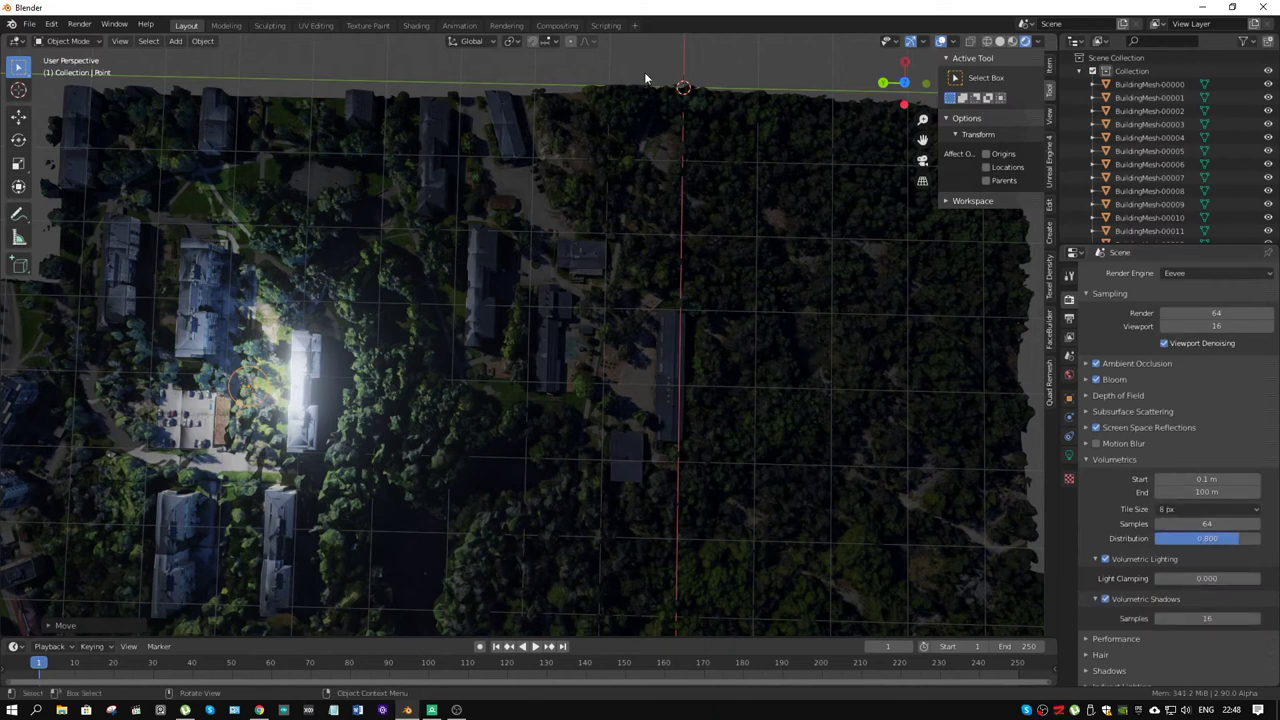
Step: Open the Shading workspace and show the World shader nodes
click(260, 25)
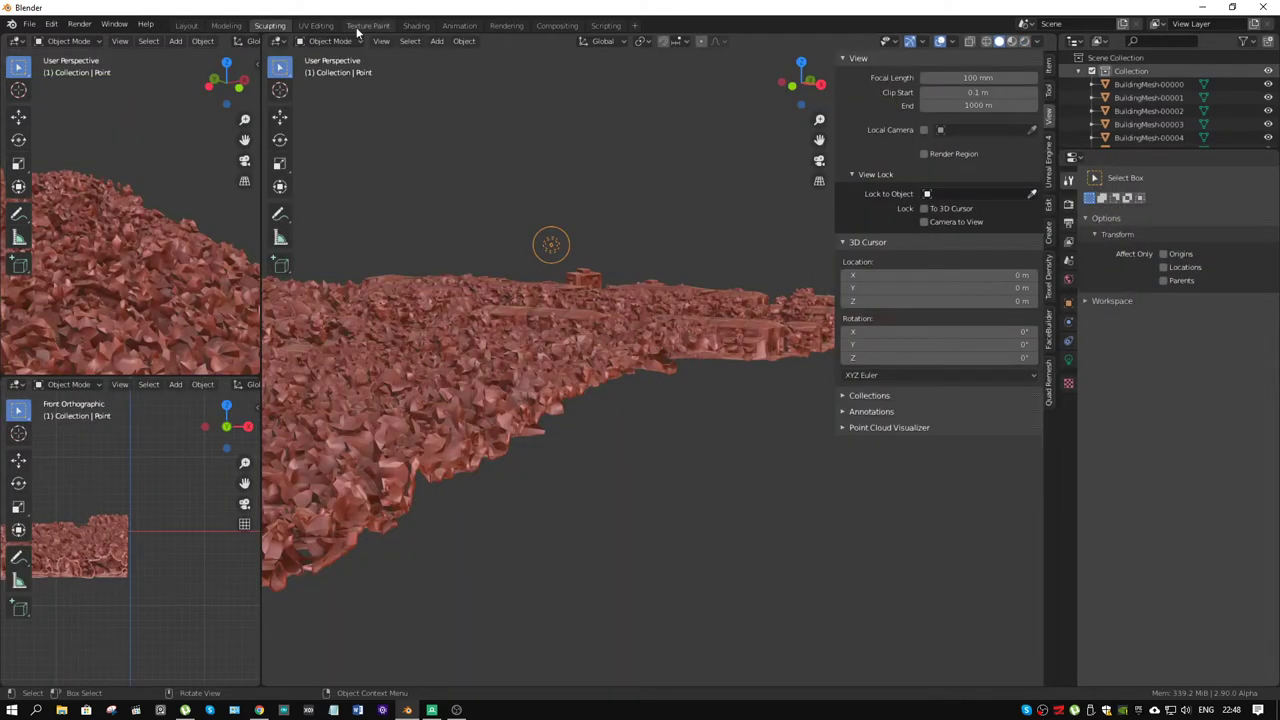
click(414, 26)
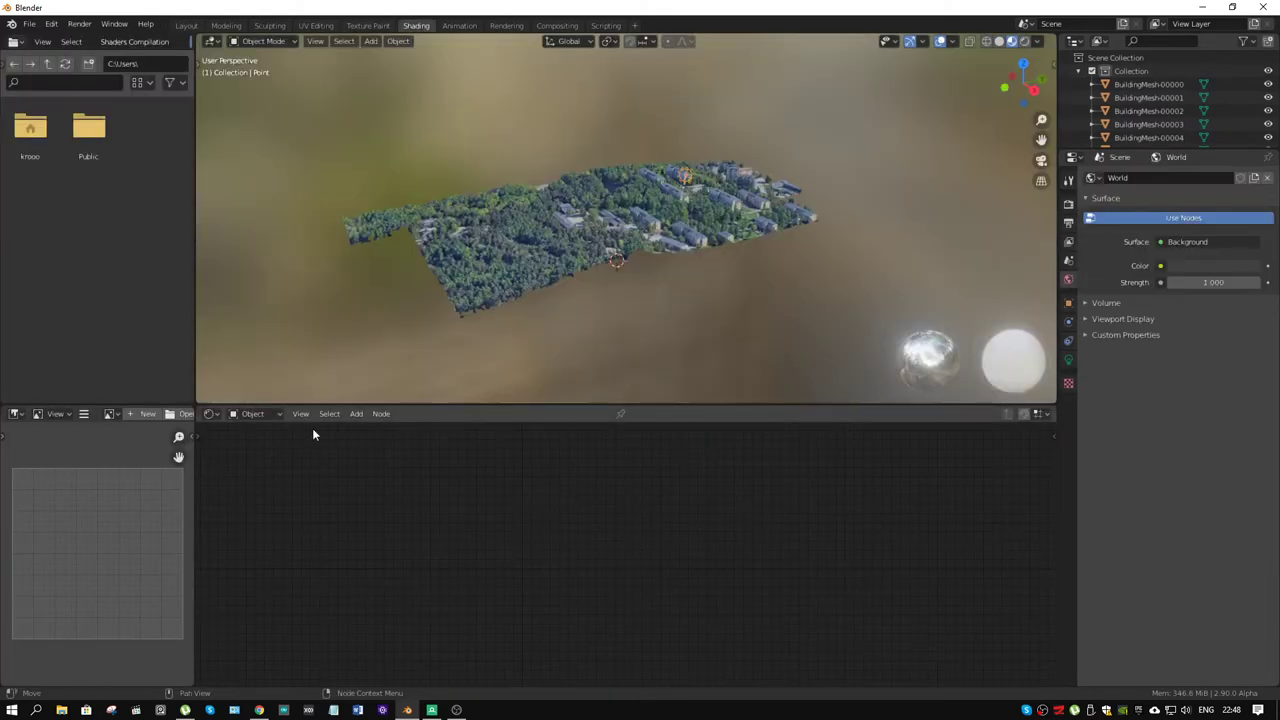
click(253, 413)
click(259, 443)
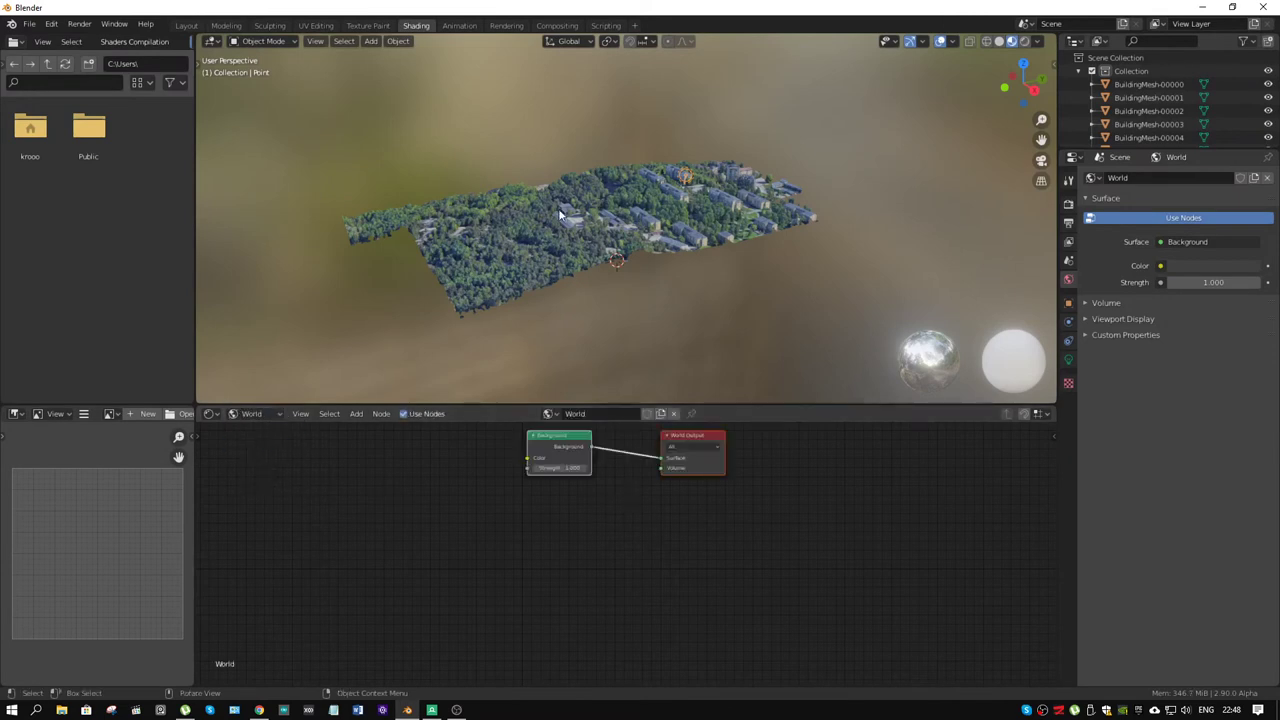
Step: Switch the Shading viewport to rendered shading and frame the lit apartment building from above
scroll(558, 208, up, 5)
click(1025, 42)
middle_drag(756, 169, 780, 160)
scroll(780, 157, up, 2)
key(KP_7)
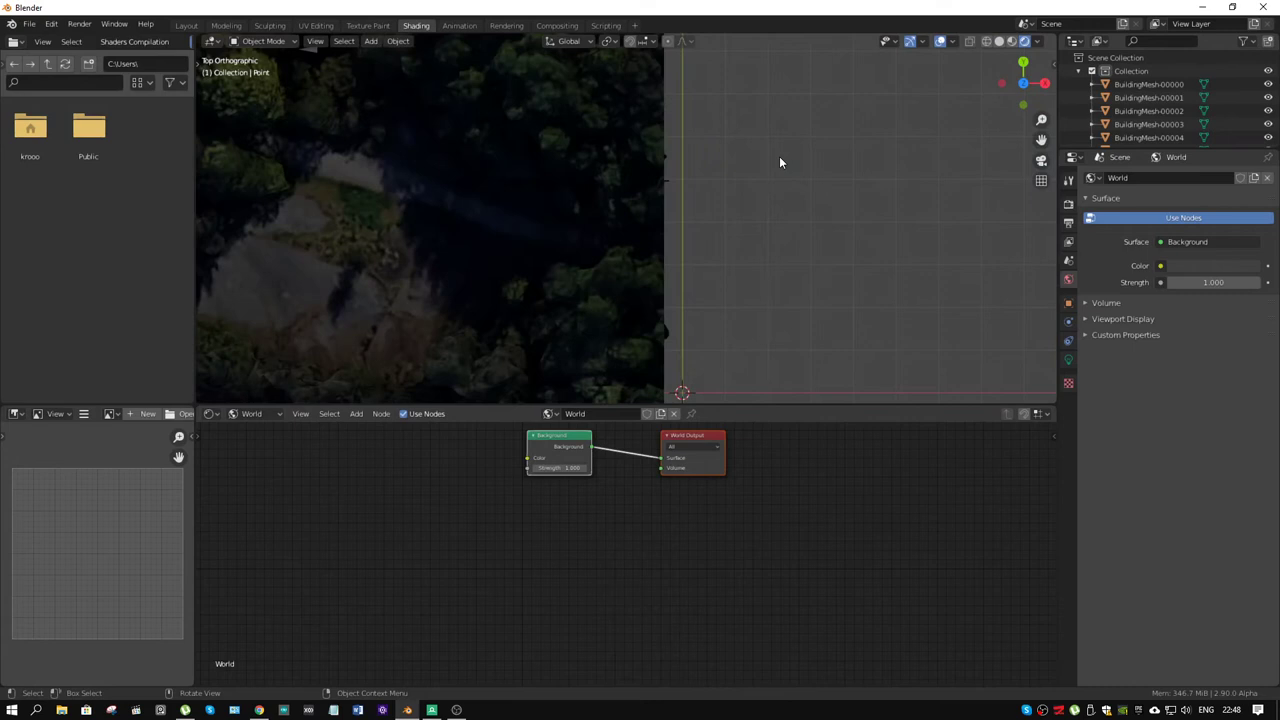
shift+middle_drag(510, 131, 646, 383)
scroll(573, 246, up, 5)
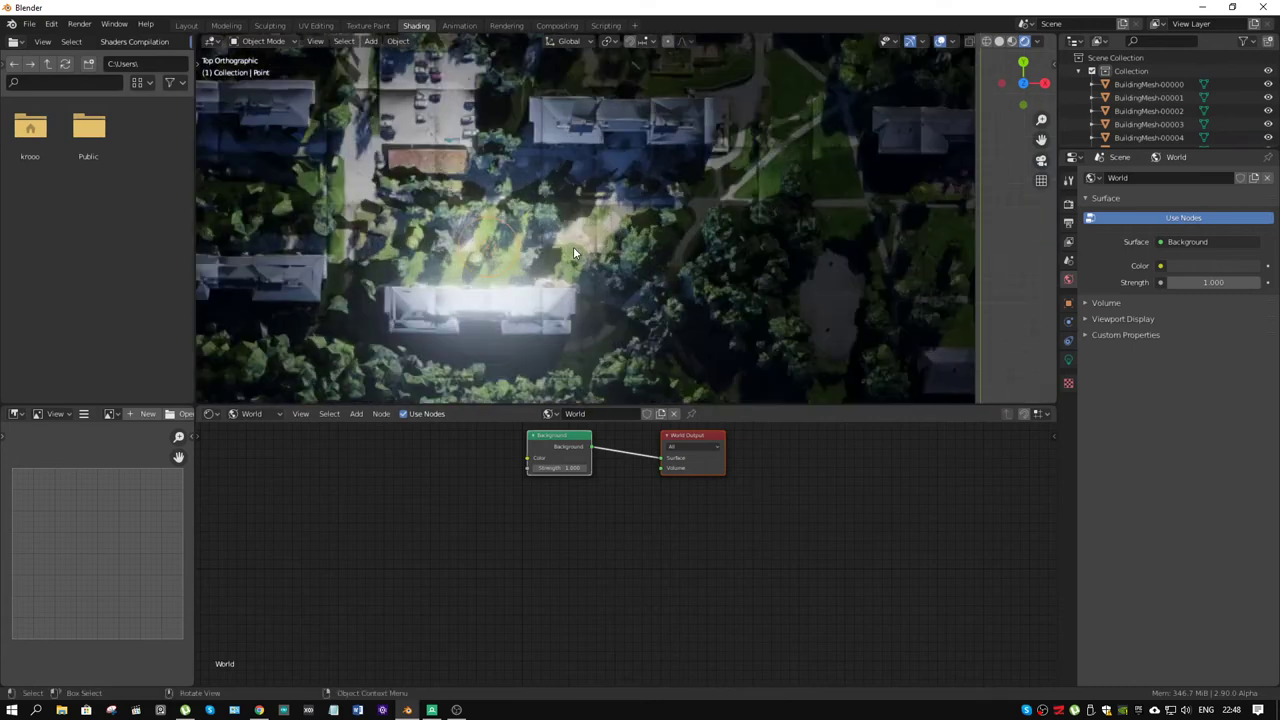
middle_drag(573, 246, 621, 224)
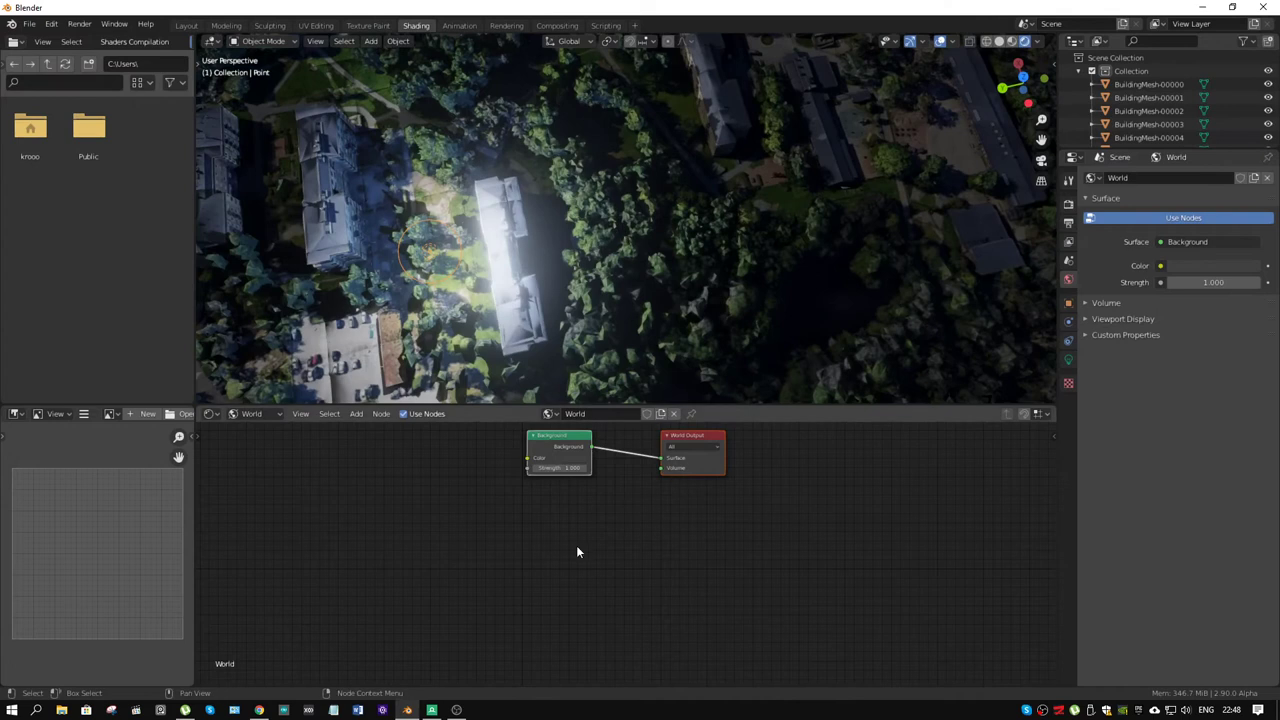
Step: Add a Principled Volume shader to the world nodes and connect it to the World Output's Volume
key(shift+a)
mouse_move(568, 590)
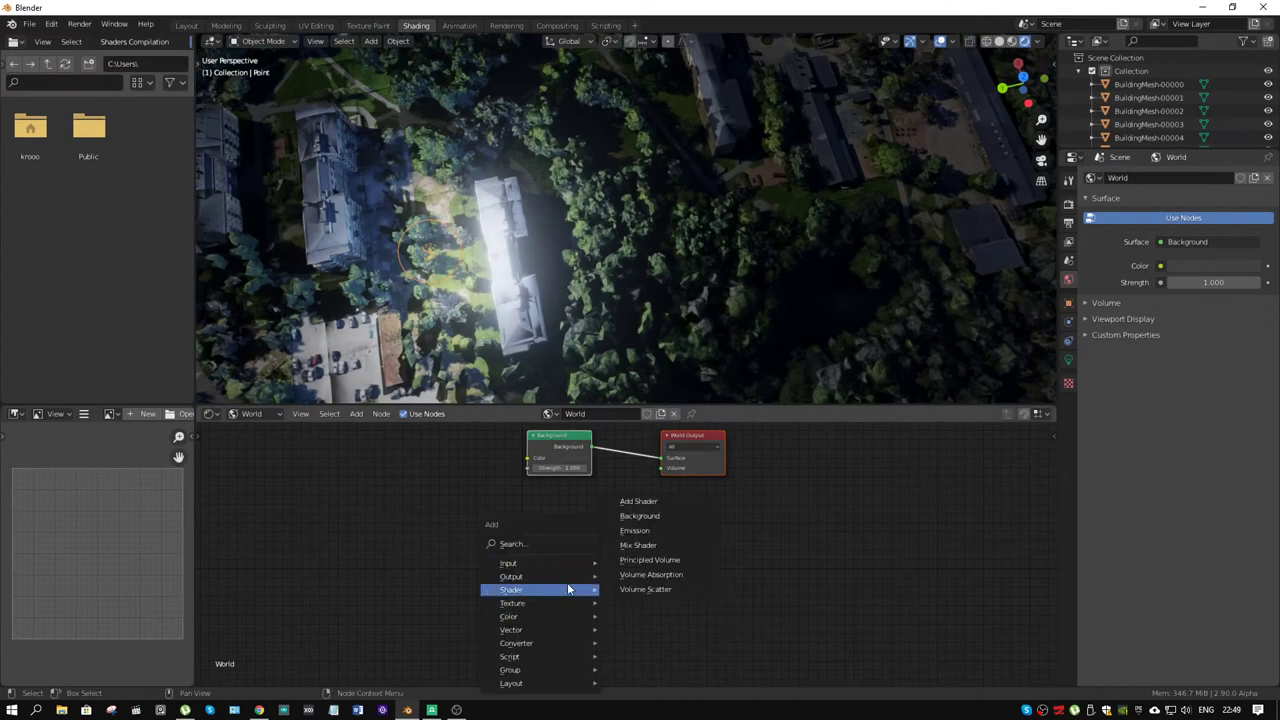
click(677, 560)
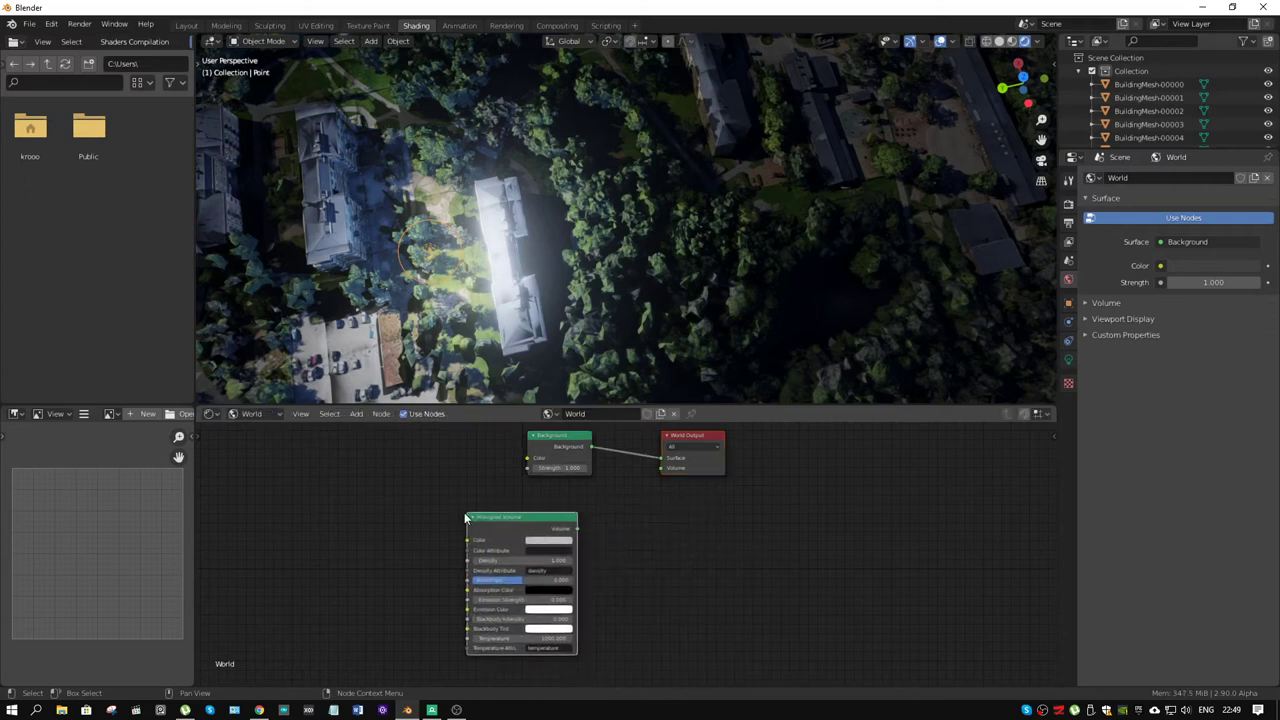
drag(658, 474, 656, 471)
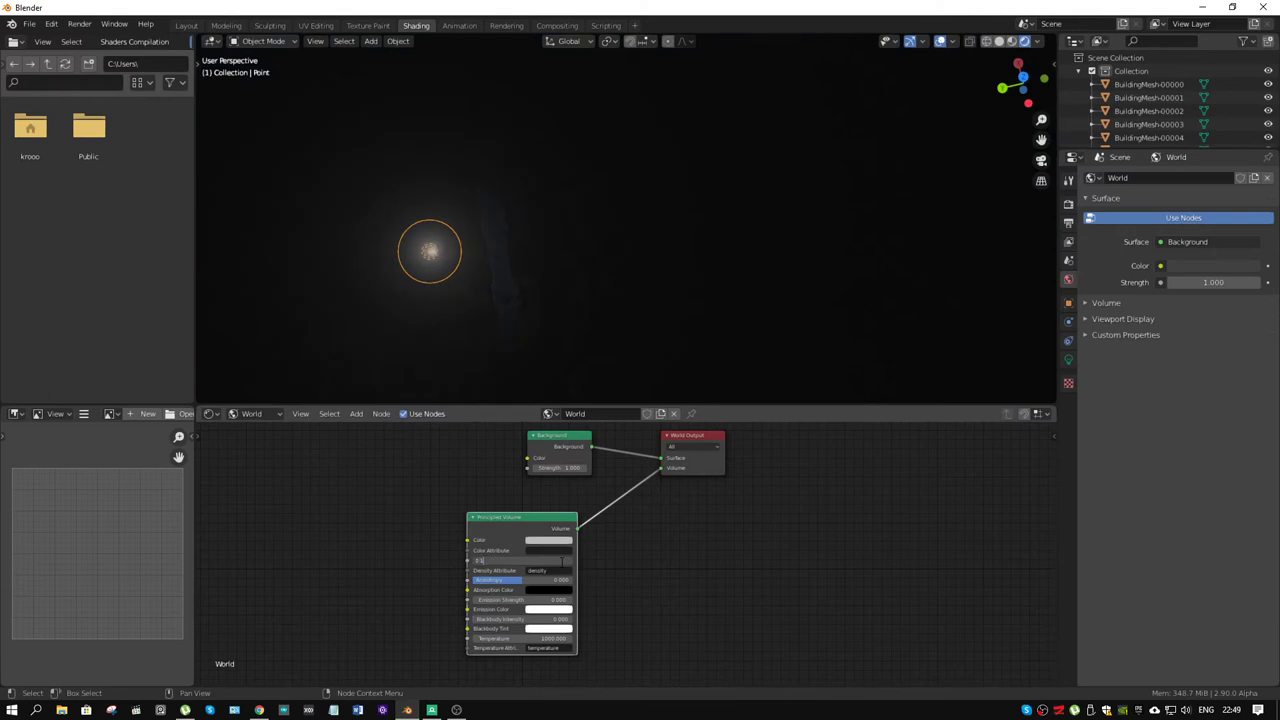
Step: Try several densities for the Principled Volume shader and settle on 0.3
key(Return)
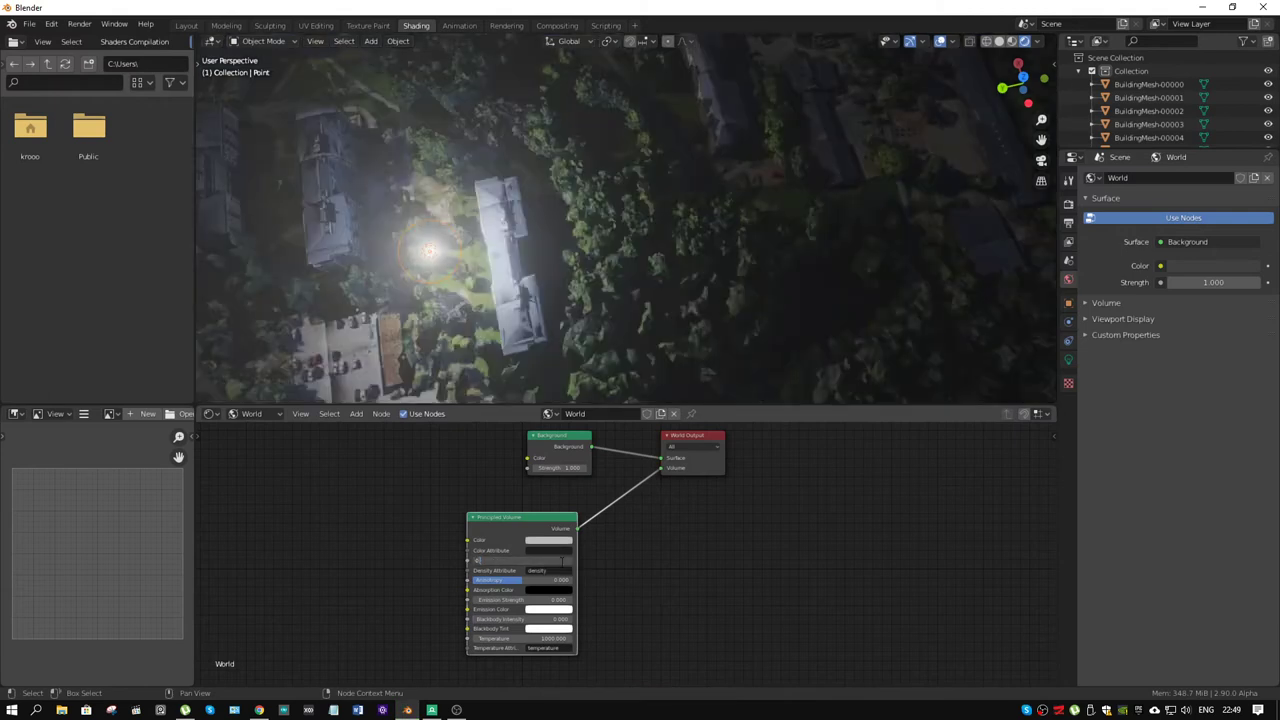
click(562, 562)
text(0)
key(Return)
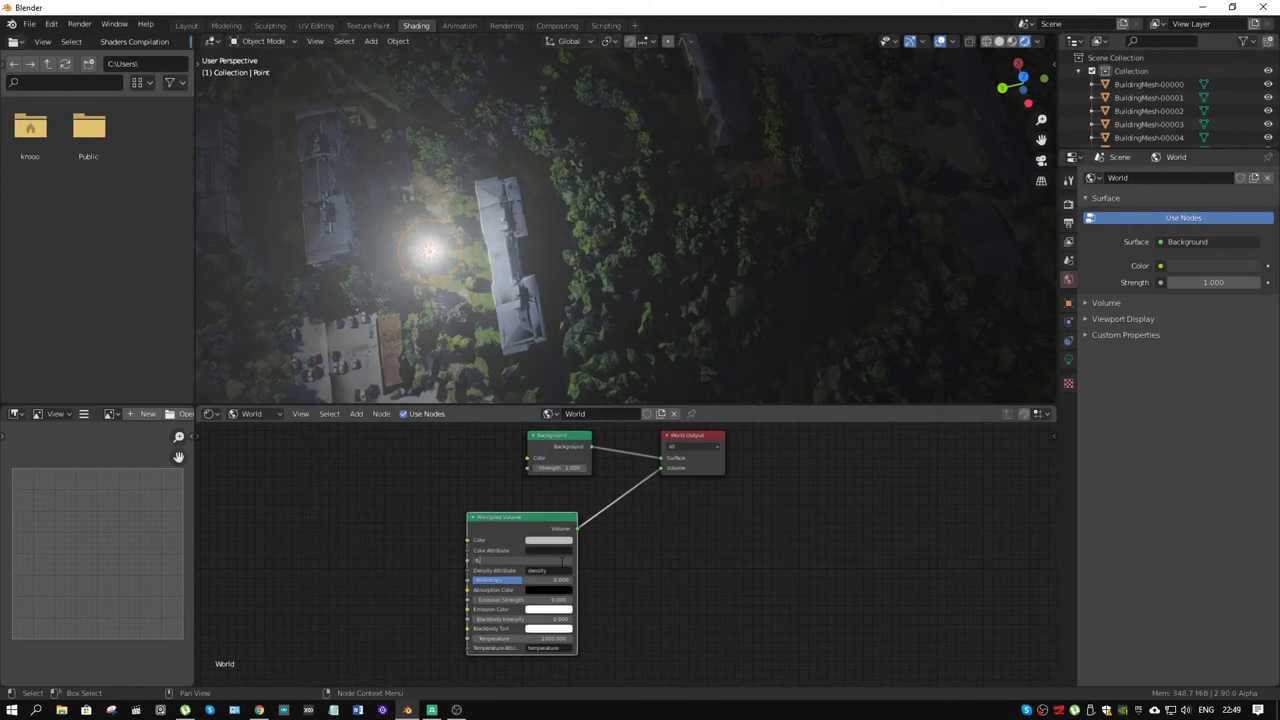
drag(479, 561, 560, 562)
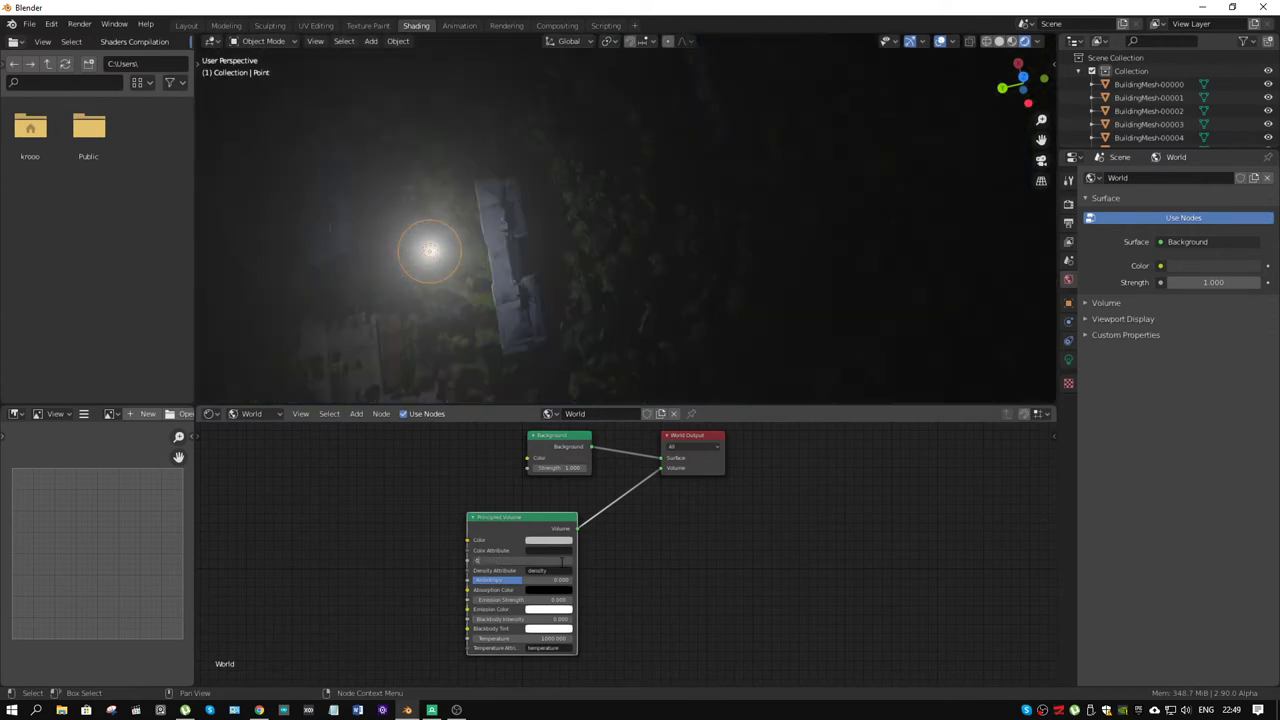
key(Return)
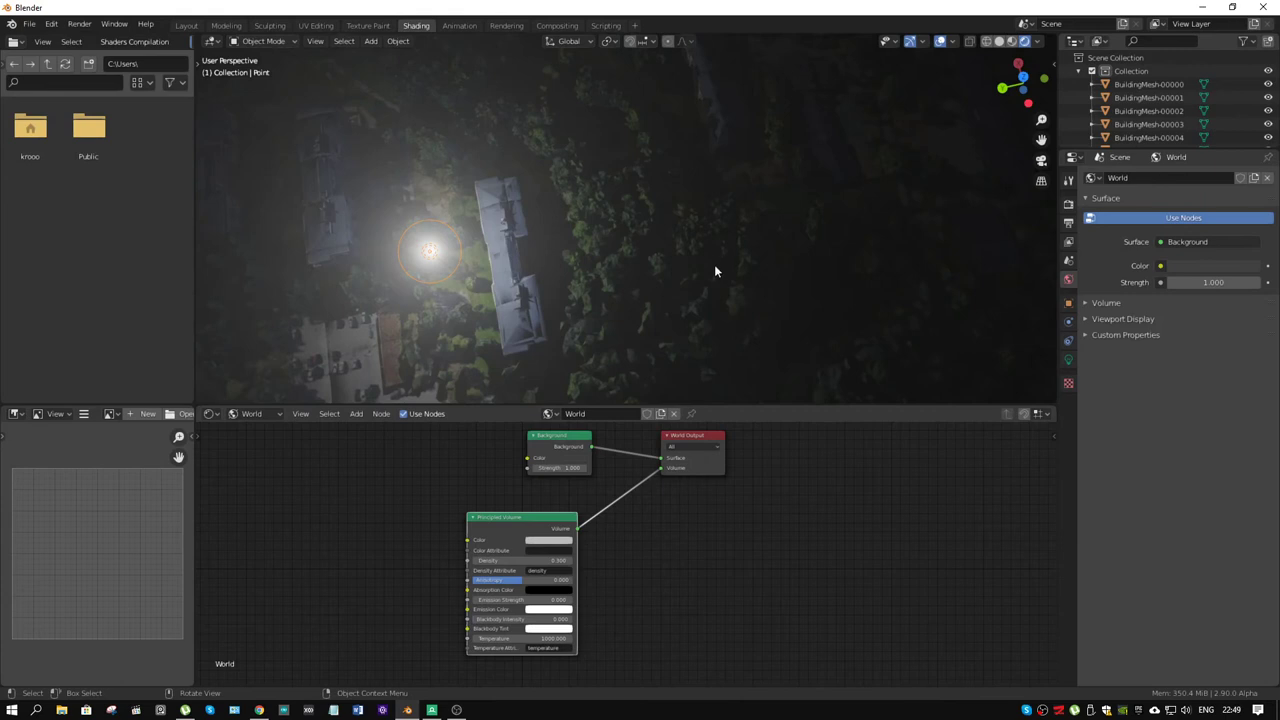
Step: Return to the Layout workspace and hide the viewport overlays over the rendered map
click(186, 26)
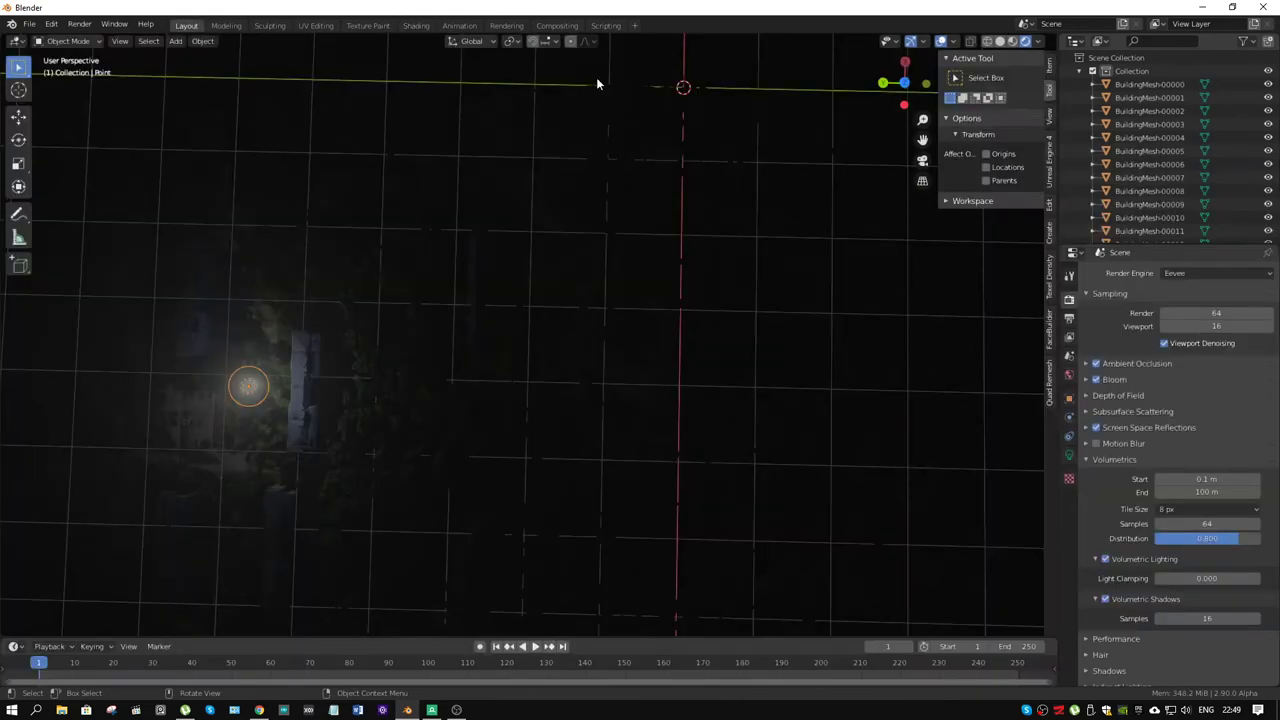
middle_drag(472, 377, 741, 140)
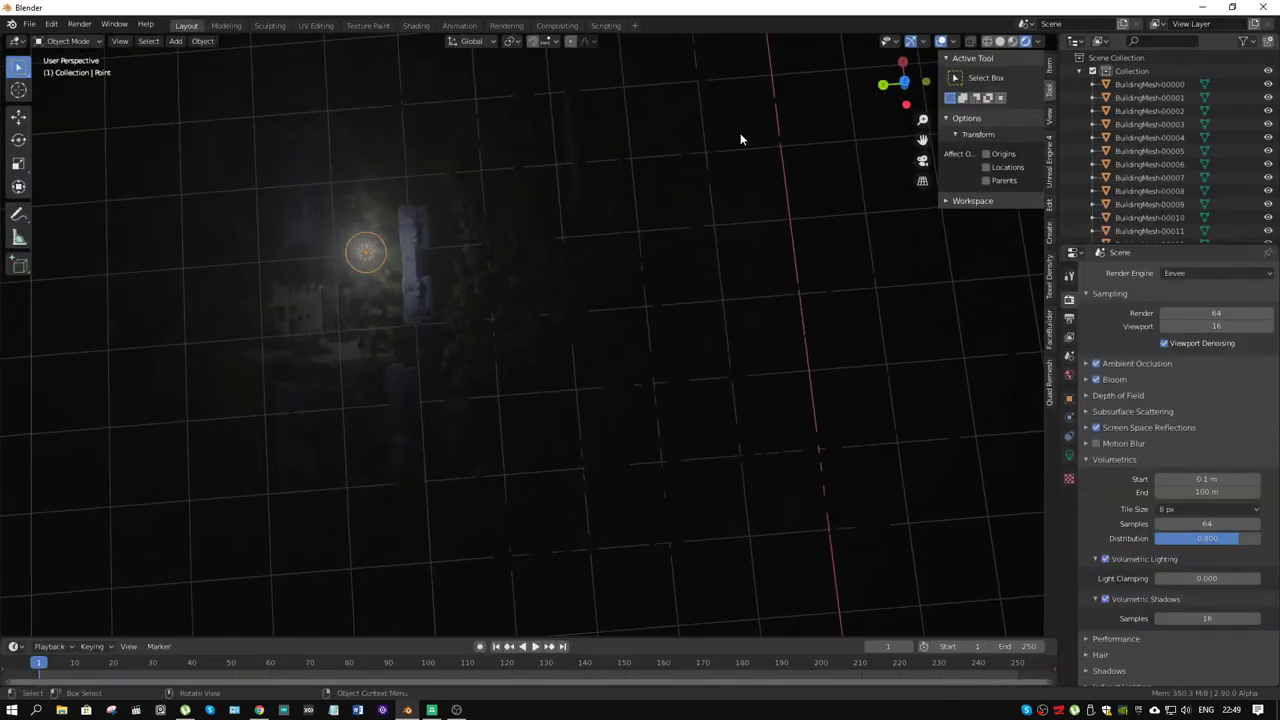
click(941, 43)
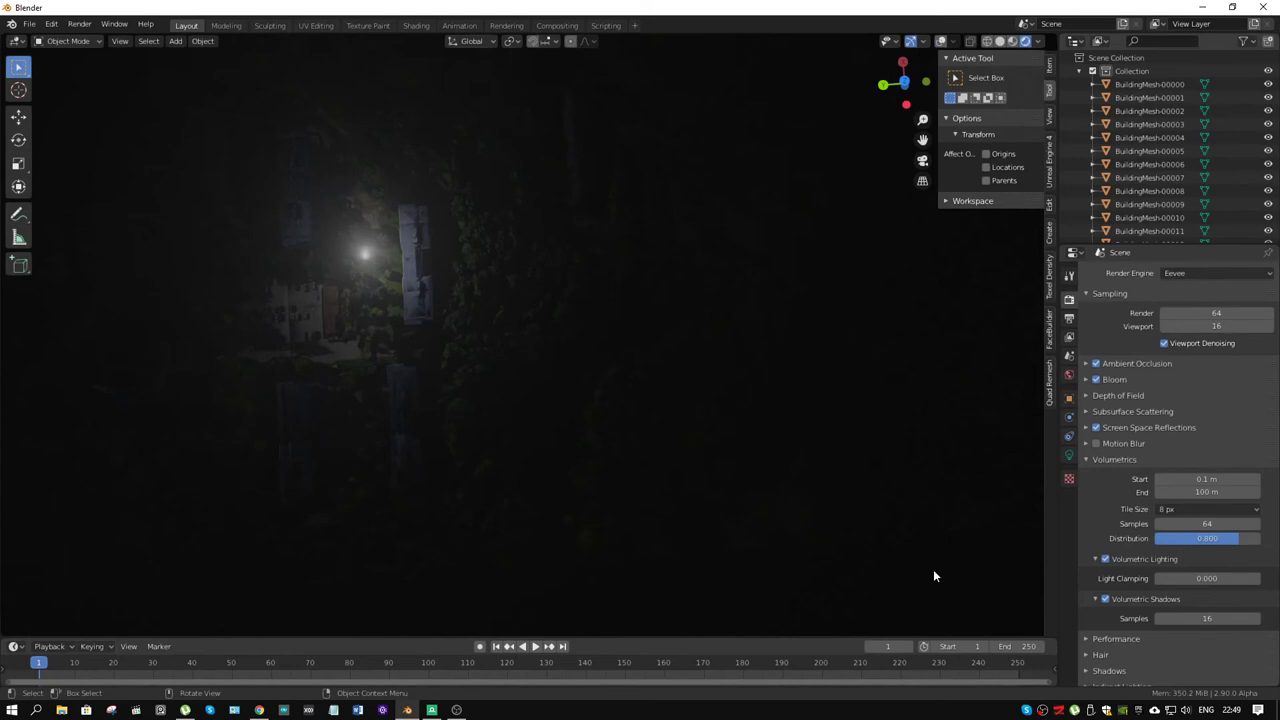
Step: Try sliding the point light horizontally across the map with its height locked
key(g)
key(shift+z)
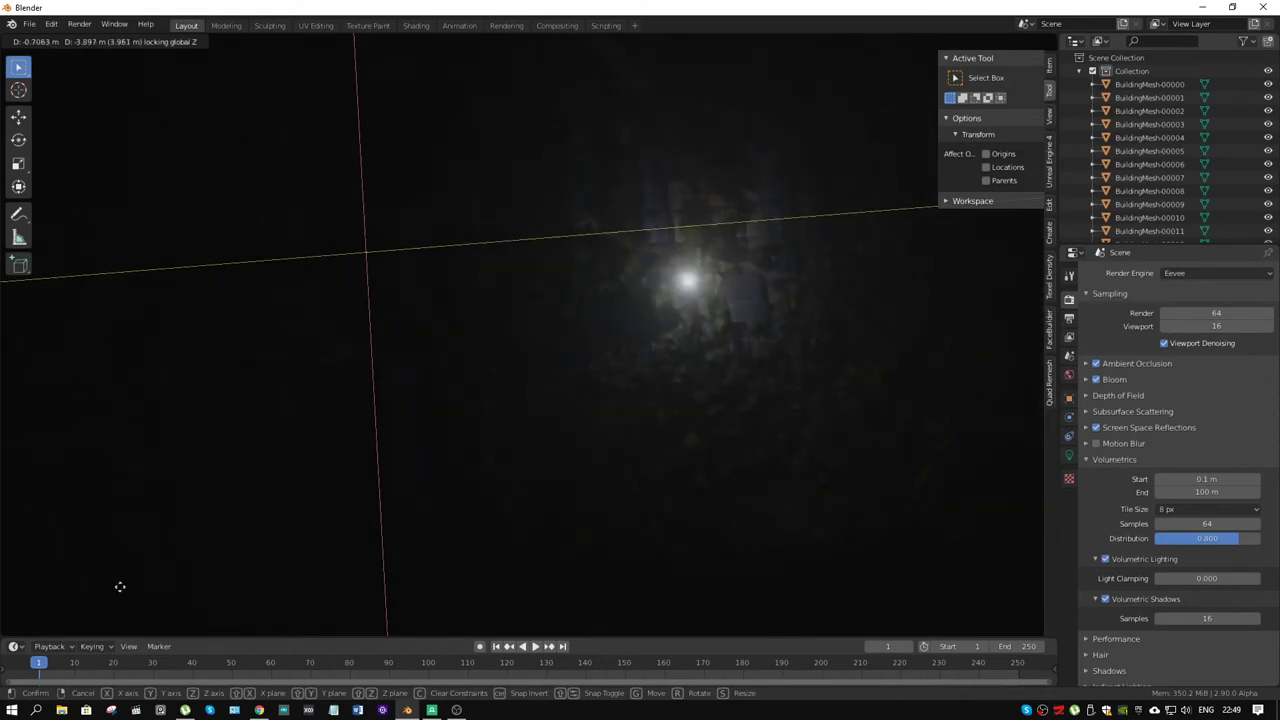
right_click(862, 536)
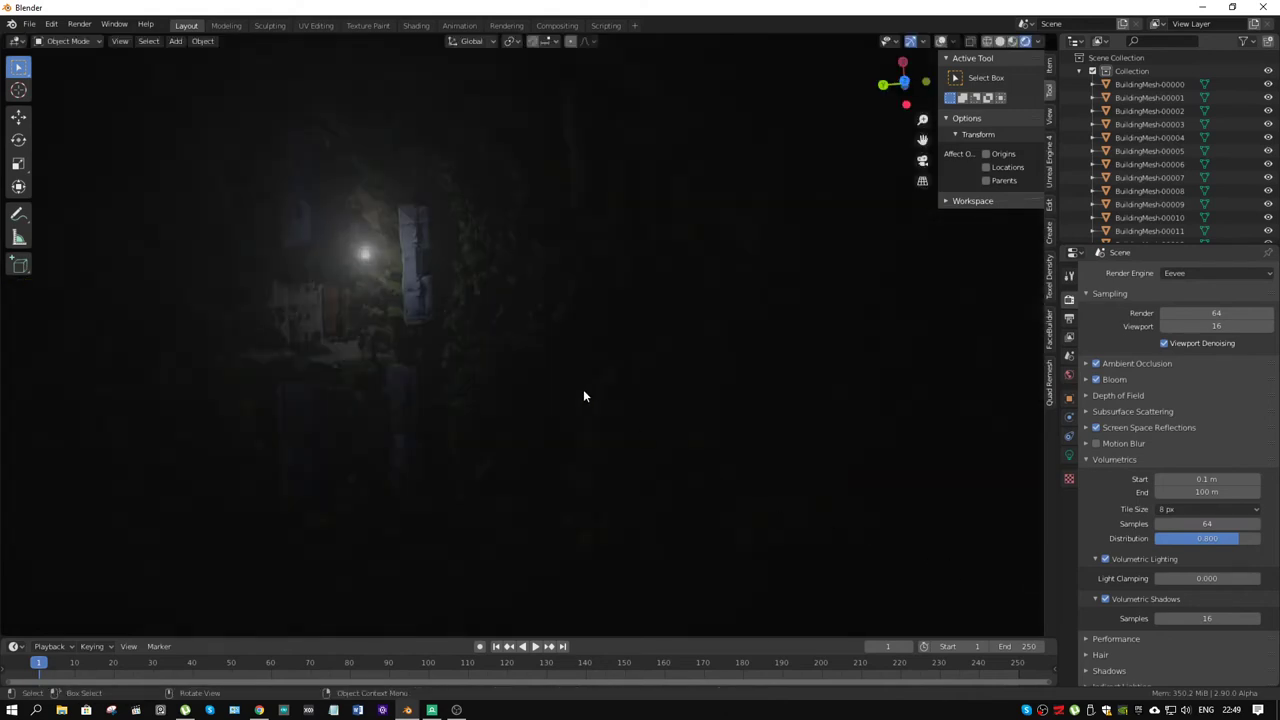
Step: Show the viewport overlays and move the point light horizontally over the parking lot, keeping its height locked
middle_drag(585, 396, 820, 208)
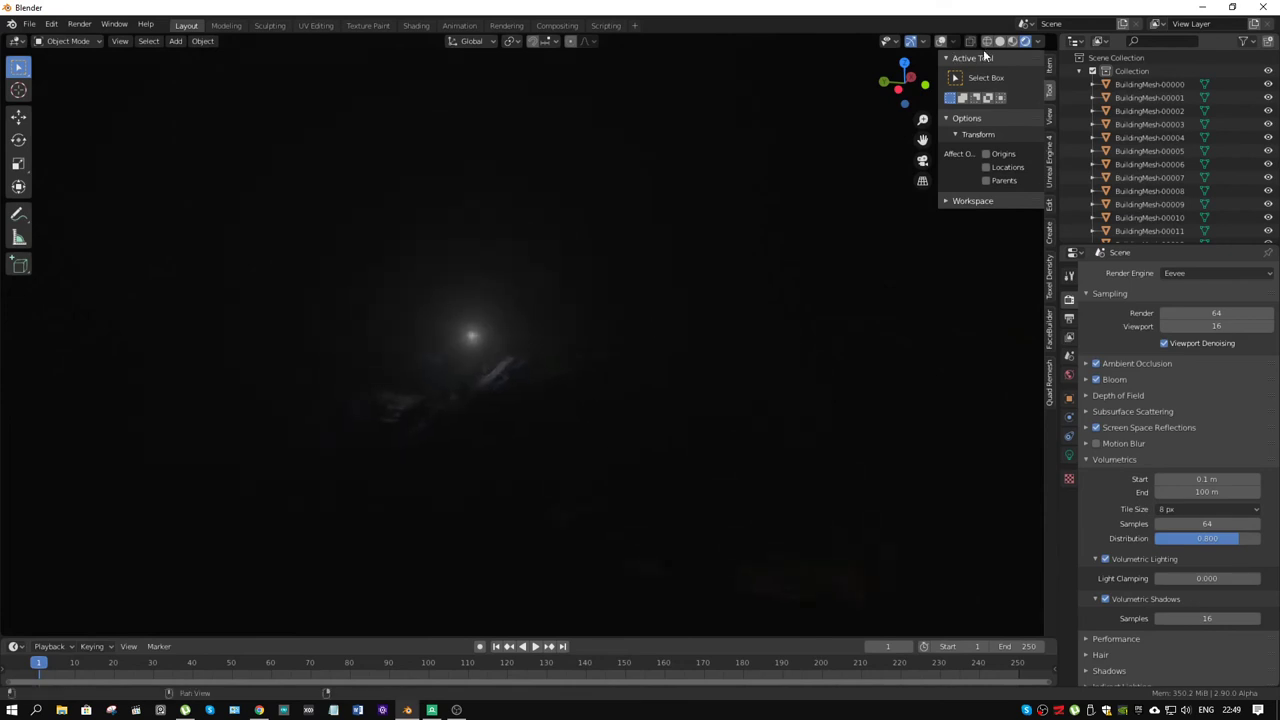
click(941, 41)
middle_drag(598, 274, 393, 468)
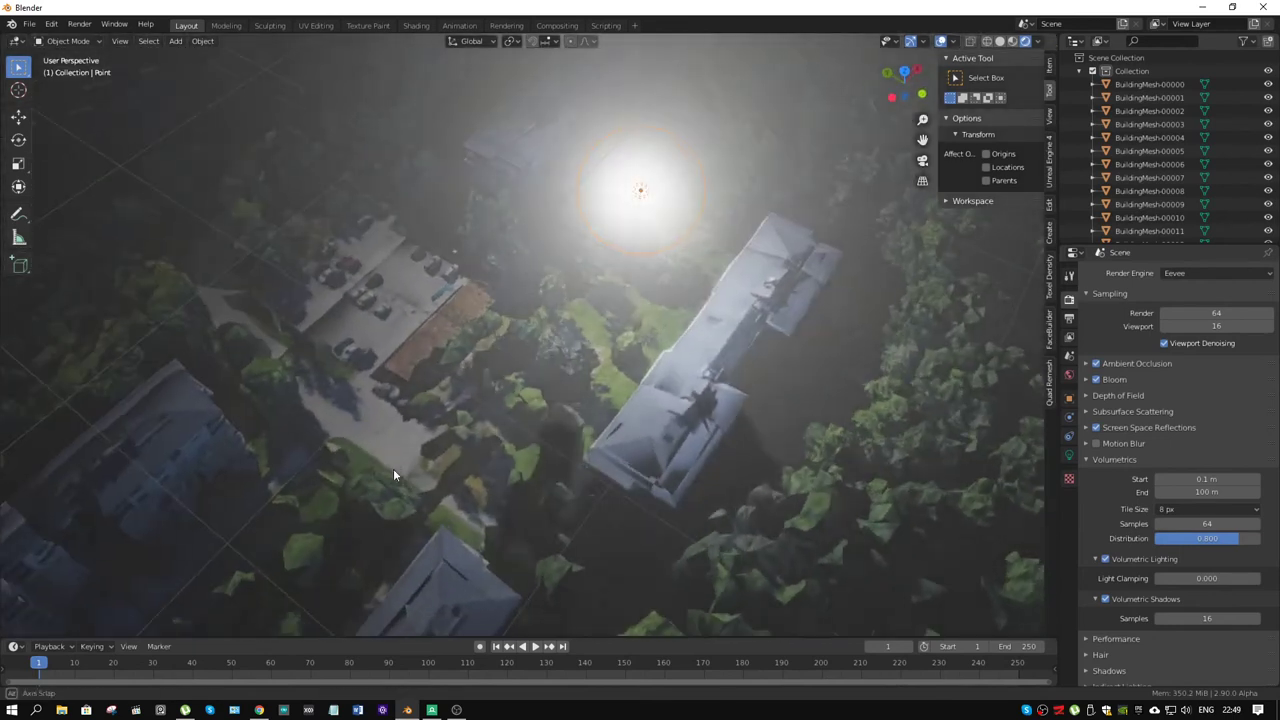
middle_drag(661, 362, 693, 428)
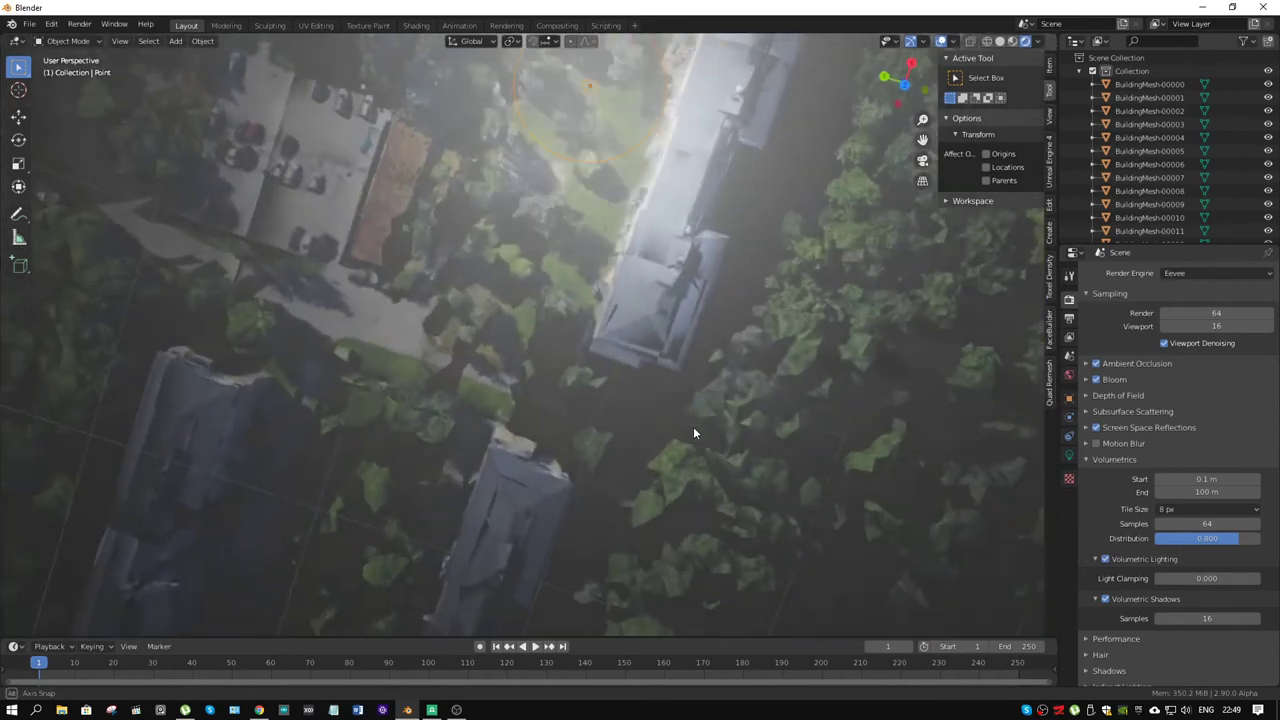
key(g)
key(shift+z)
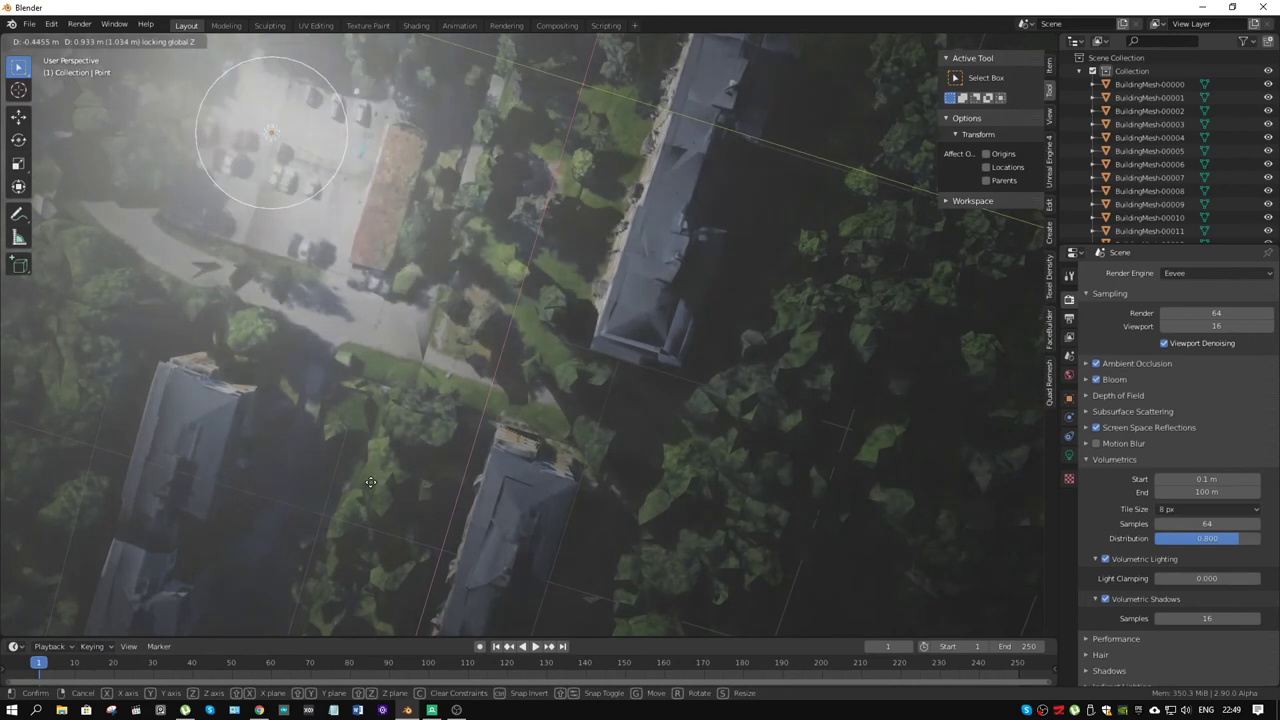
click(366, 484)
Step: Adjust the point light's height along the global Z axis so it hangs close above the parking lot
key(g)
key(z)
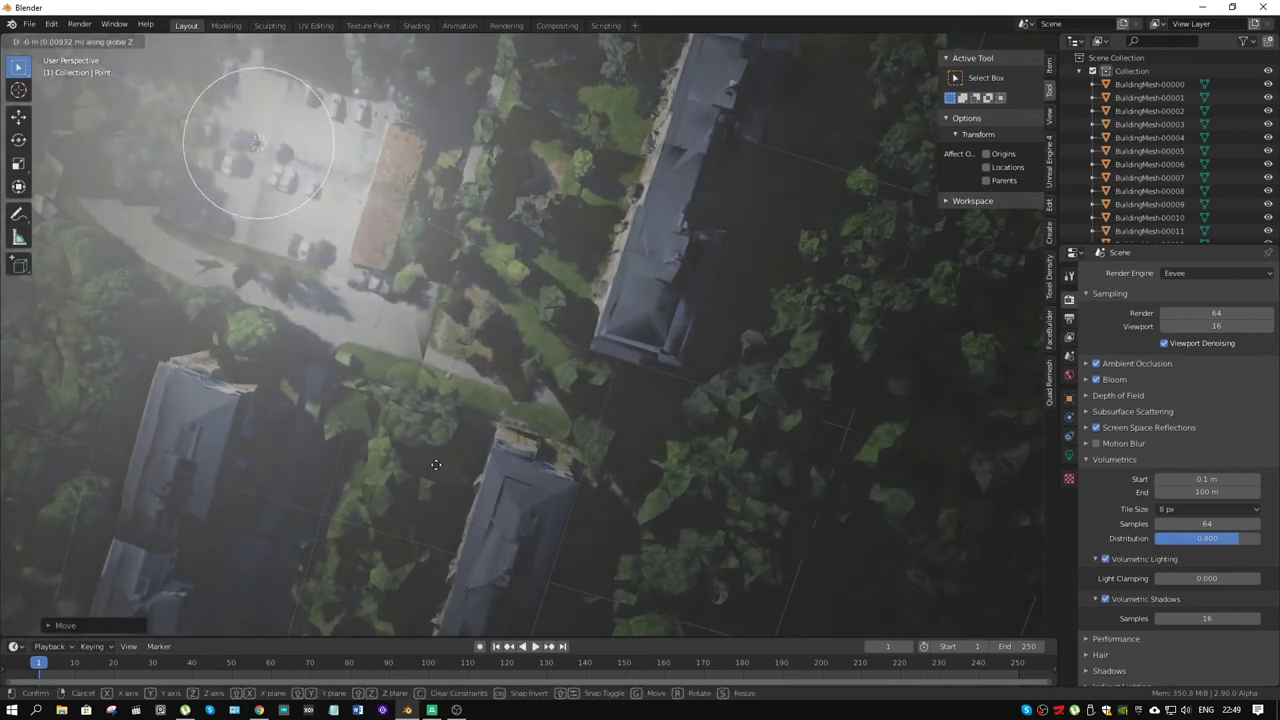
click(475, 428)
middle_drag(475, 428, 474, 342)
key(g)
key(z)
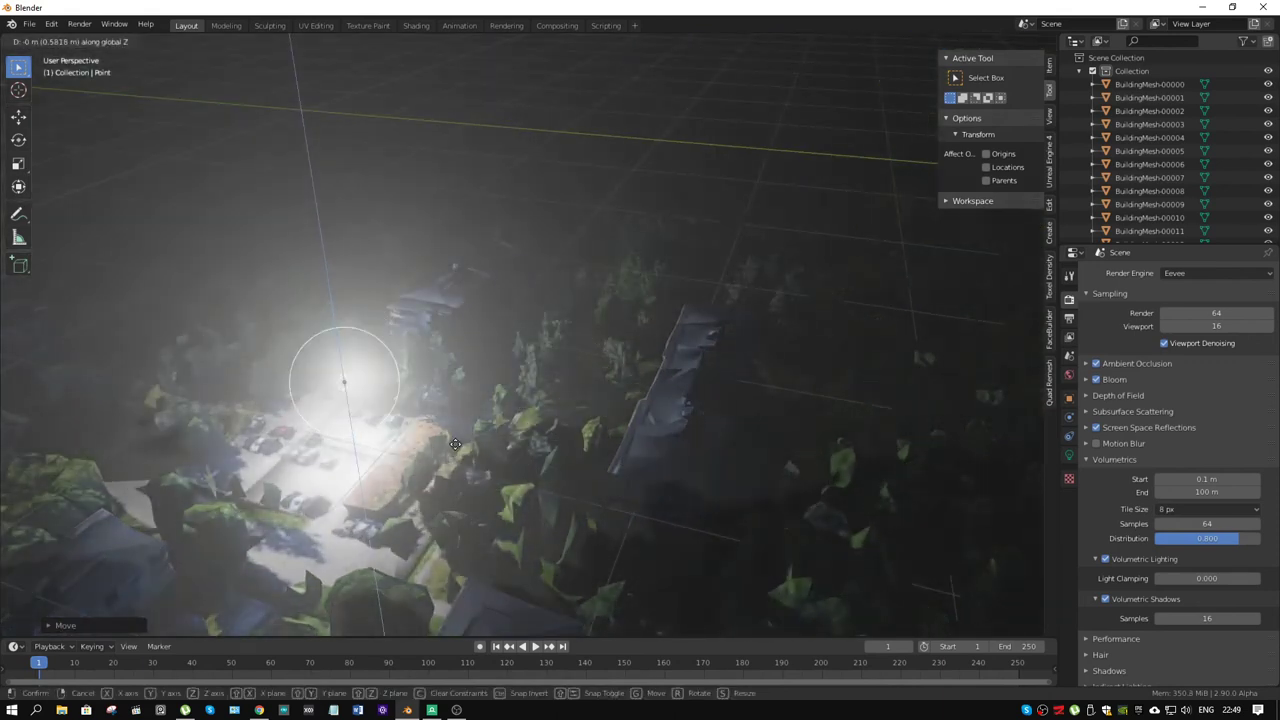
click(484, 462)
Step: Examine the foggy glow around the parking lot from low, distant and overhead angles
middle_drag(500, 430, 412, 426)
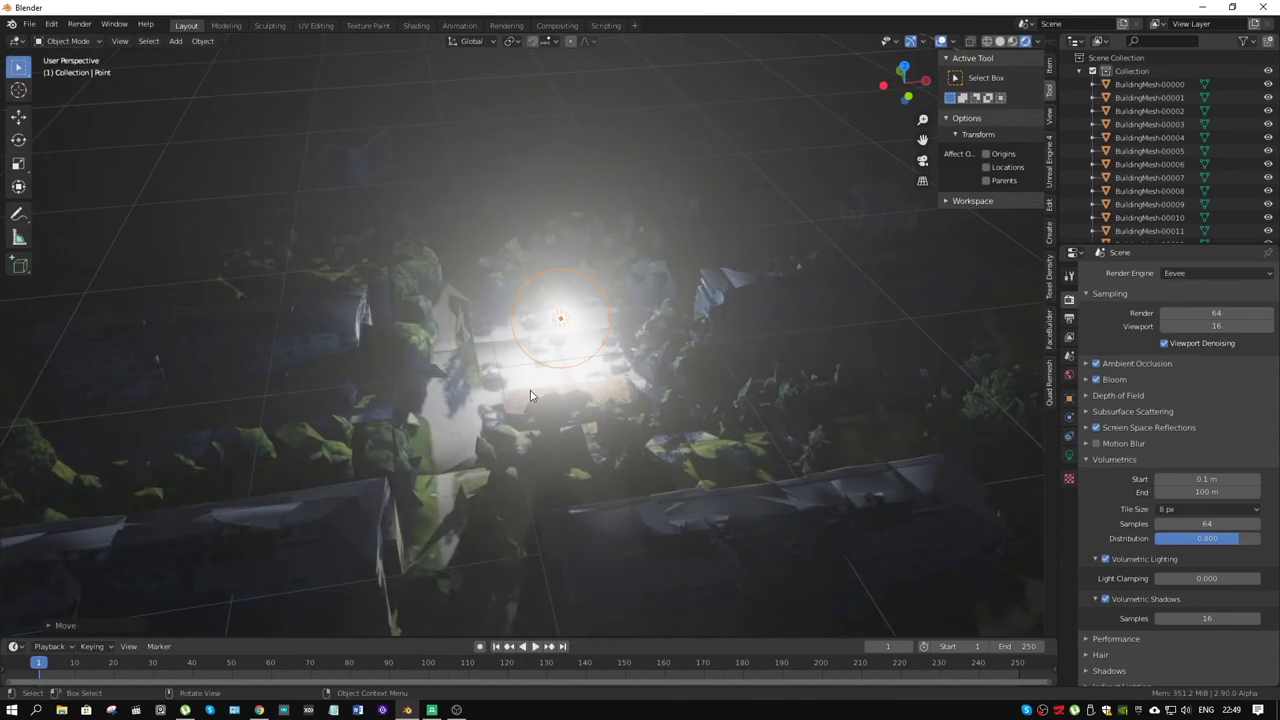
scroll(612, 358, down, 5)
middle_drag(626, 362, 568, 299)
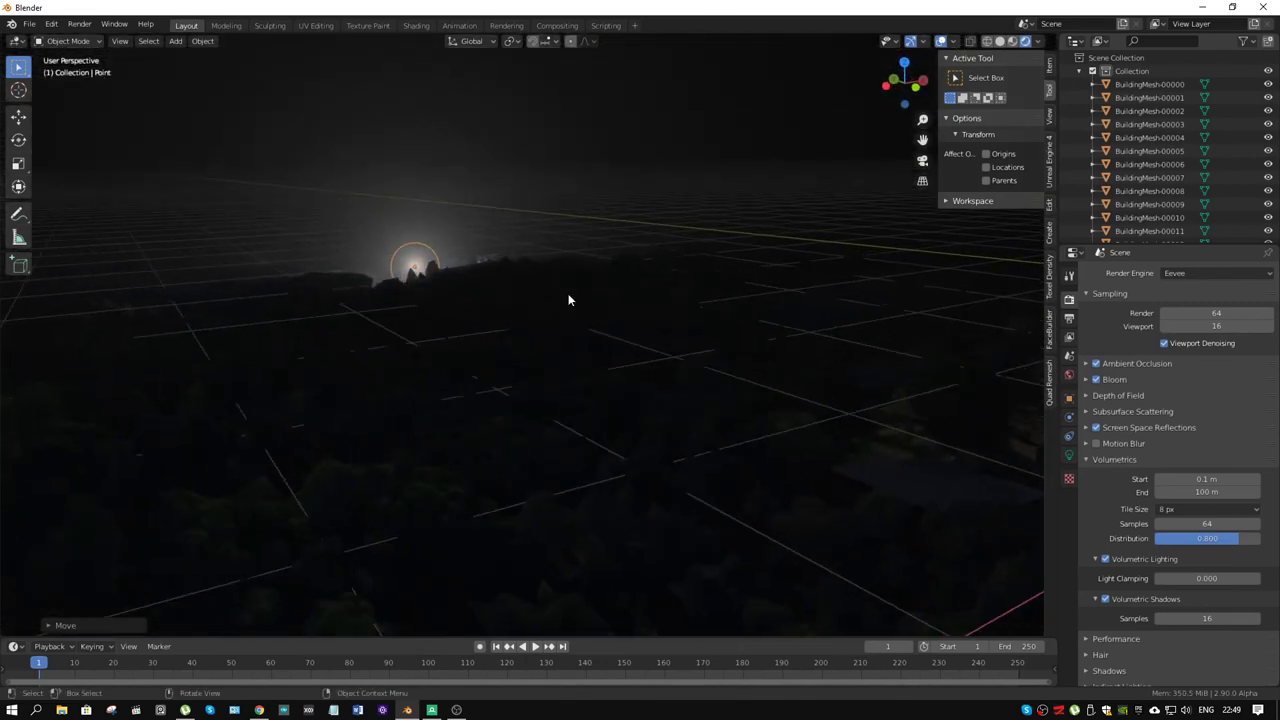
scroll(462, 293, up, 3)
middle_drag(462, 293, 679, 291)
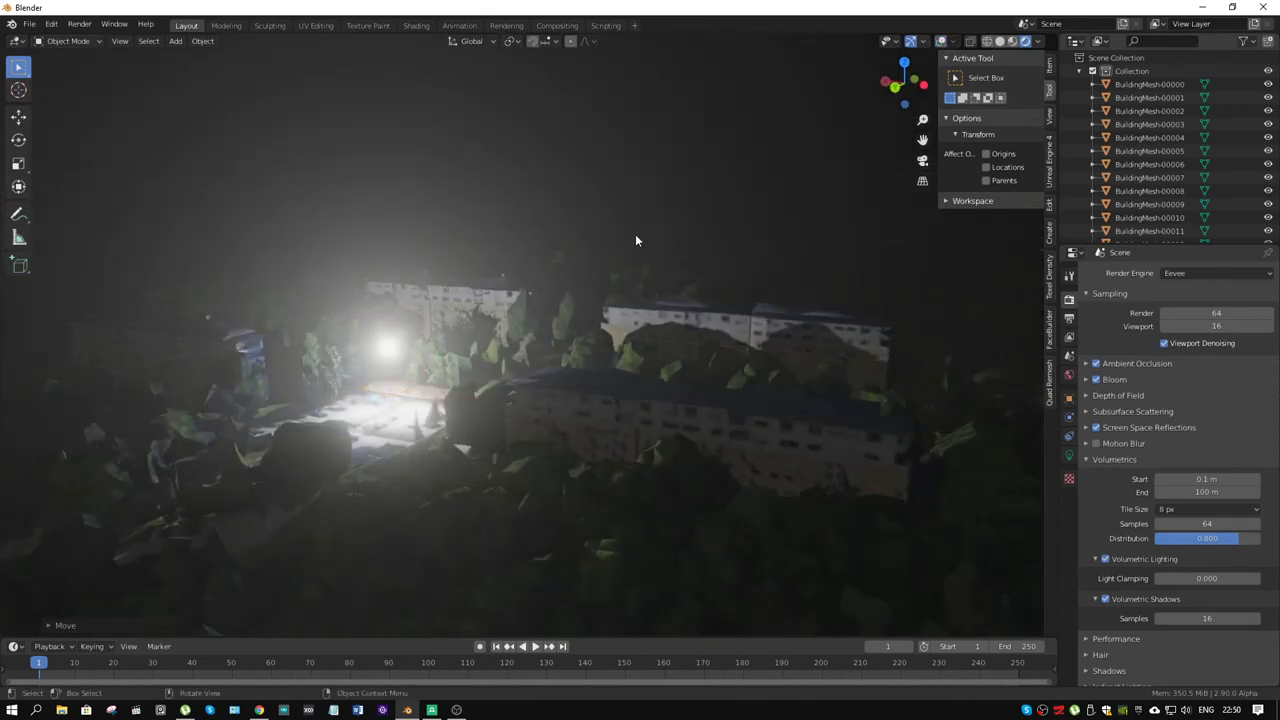
scroll(700, 245, down, 3)
middle_drag(677, 189, 737, 383)
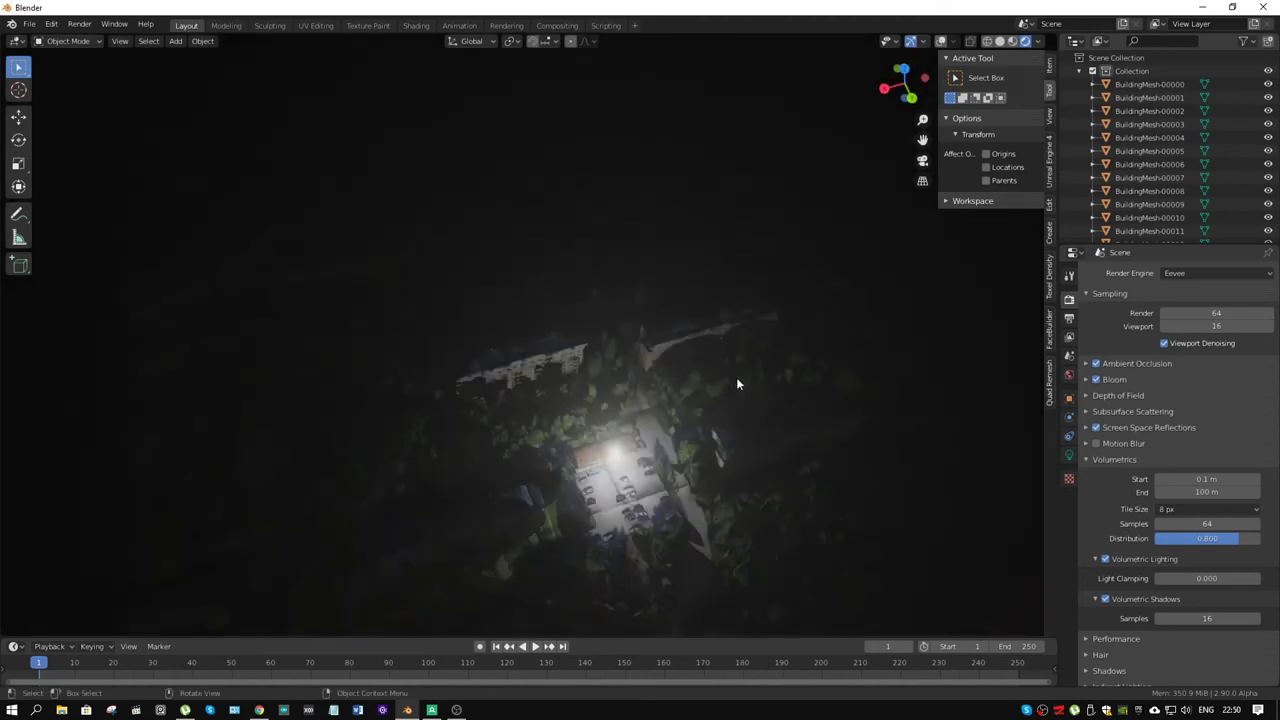
middle_drag(657, 360, 742, 393)
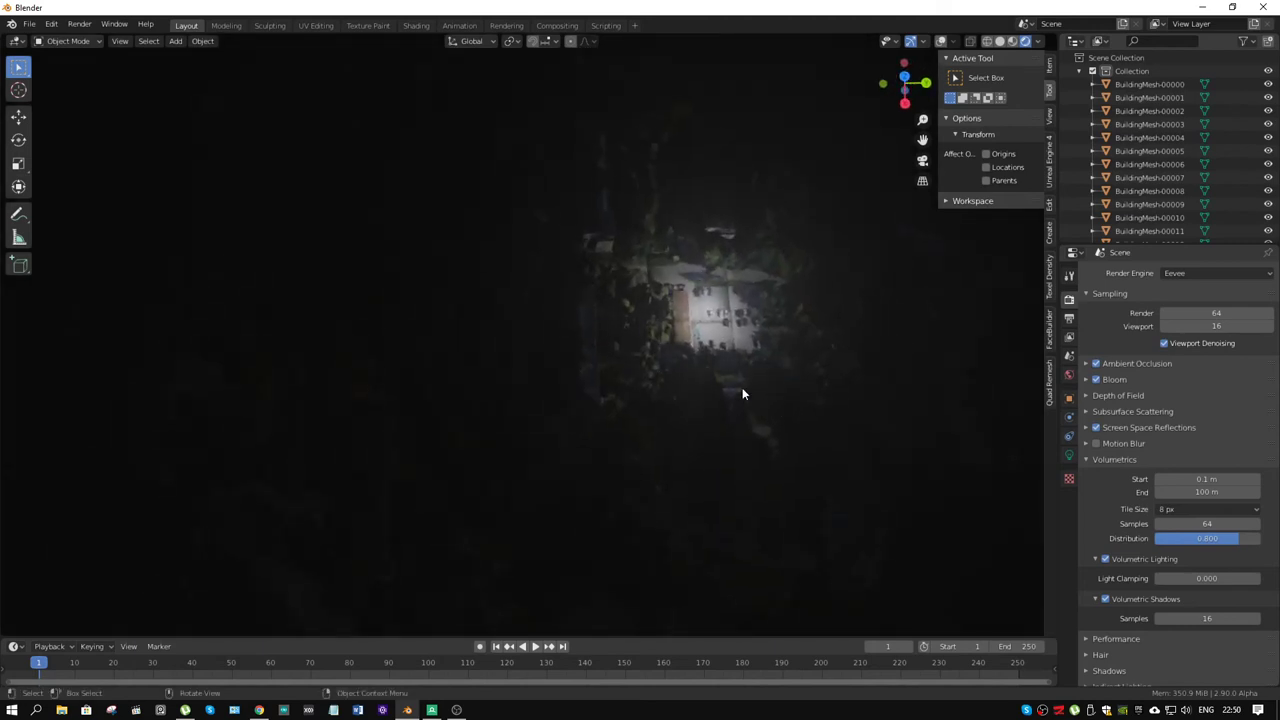
Step: Compare the map's wireframe and material preview with the rendered night view, ending in rendered shading
key(shift+z)
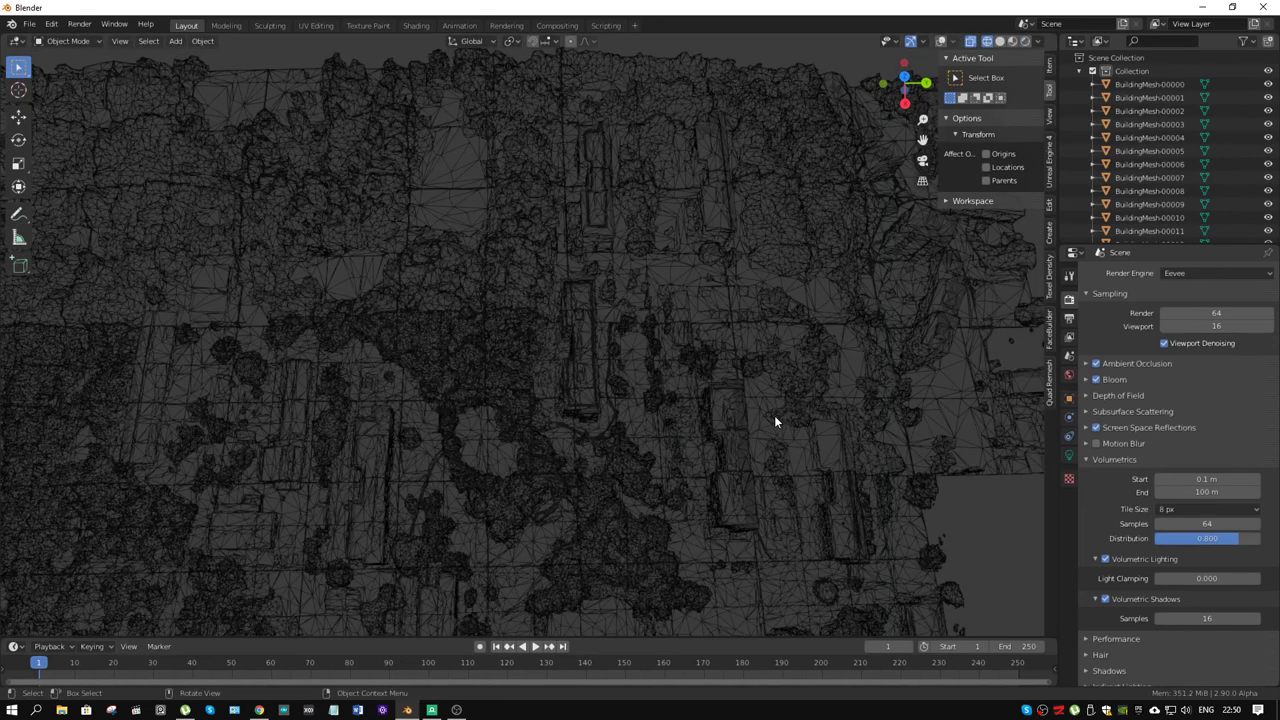
right_click(776, 419)
click(1012, 41)
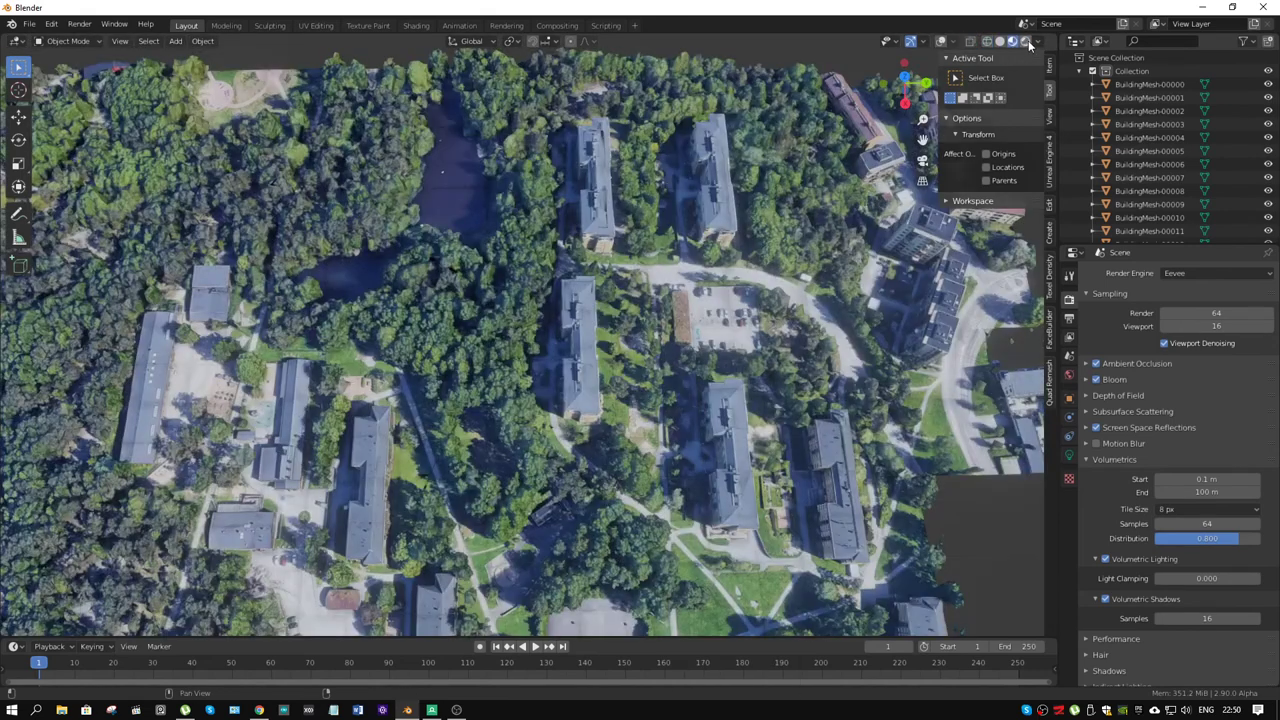
click(1025, 41)
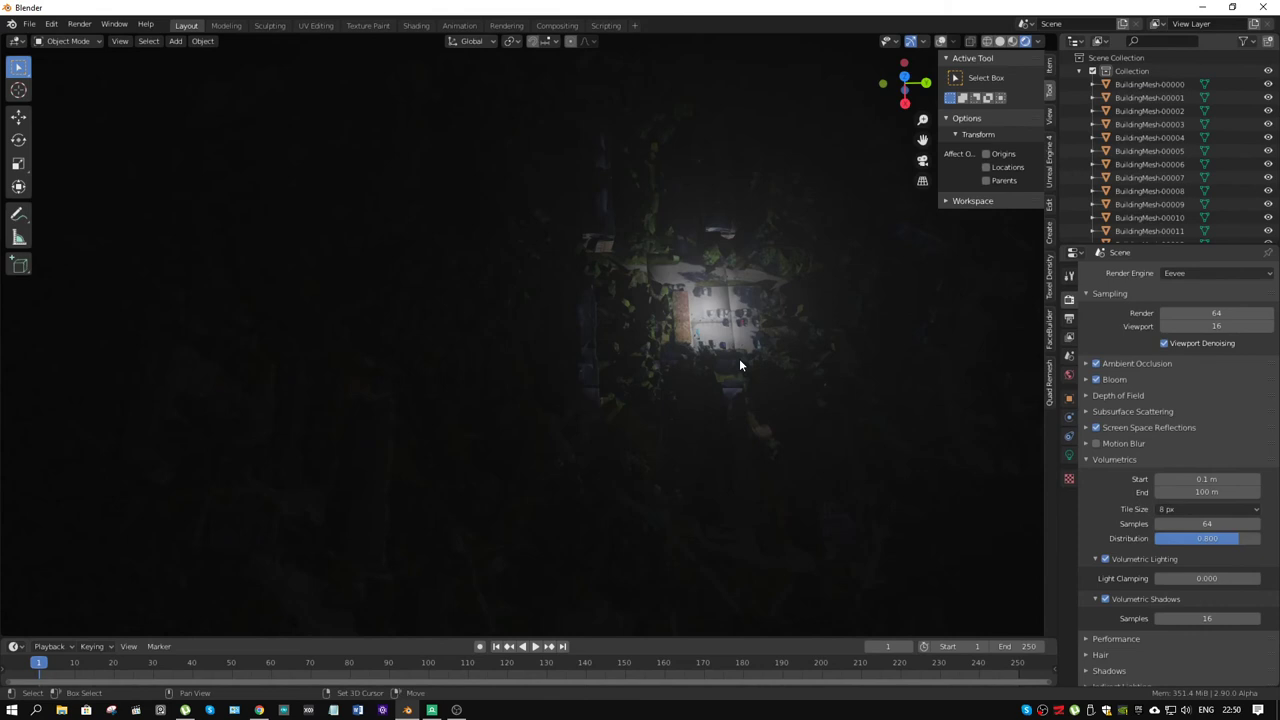
key(shift+z)
click(1025, 41)
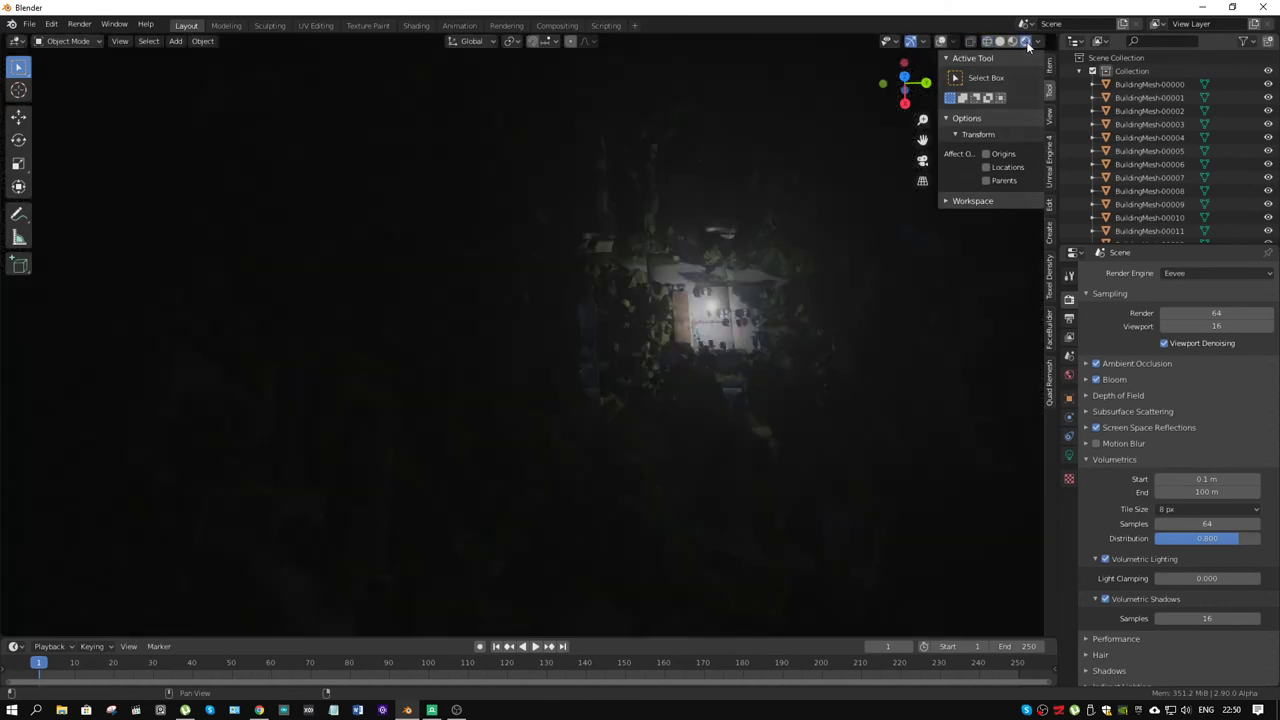
Step: With the overlays hidden, move the point light horizontally from the parking lot to the neighbouring apartment building, keeping its height locked
click(941, 43)
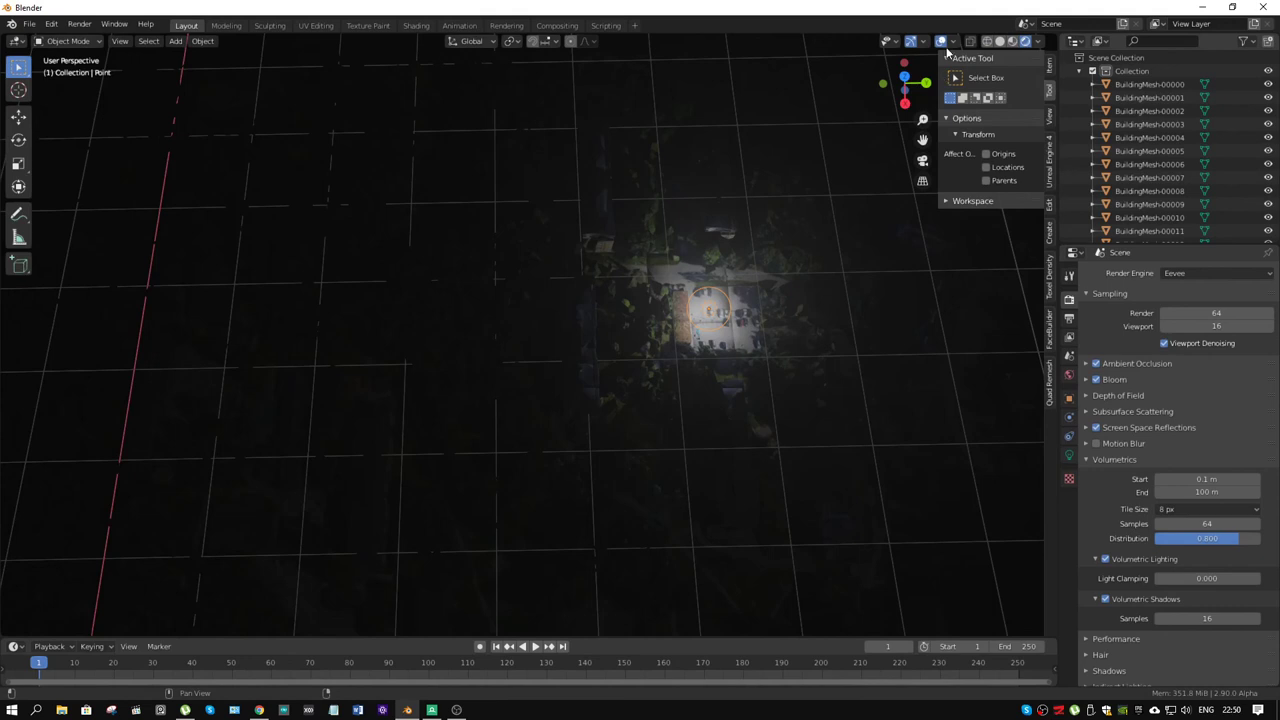
click(941, 42)
key(g)
key(shift+z)
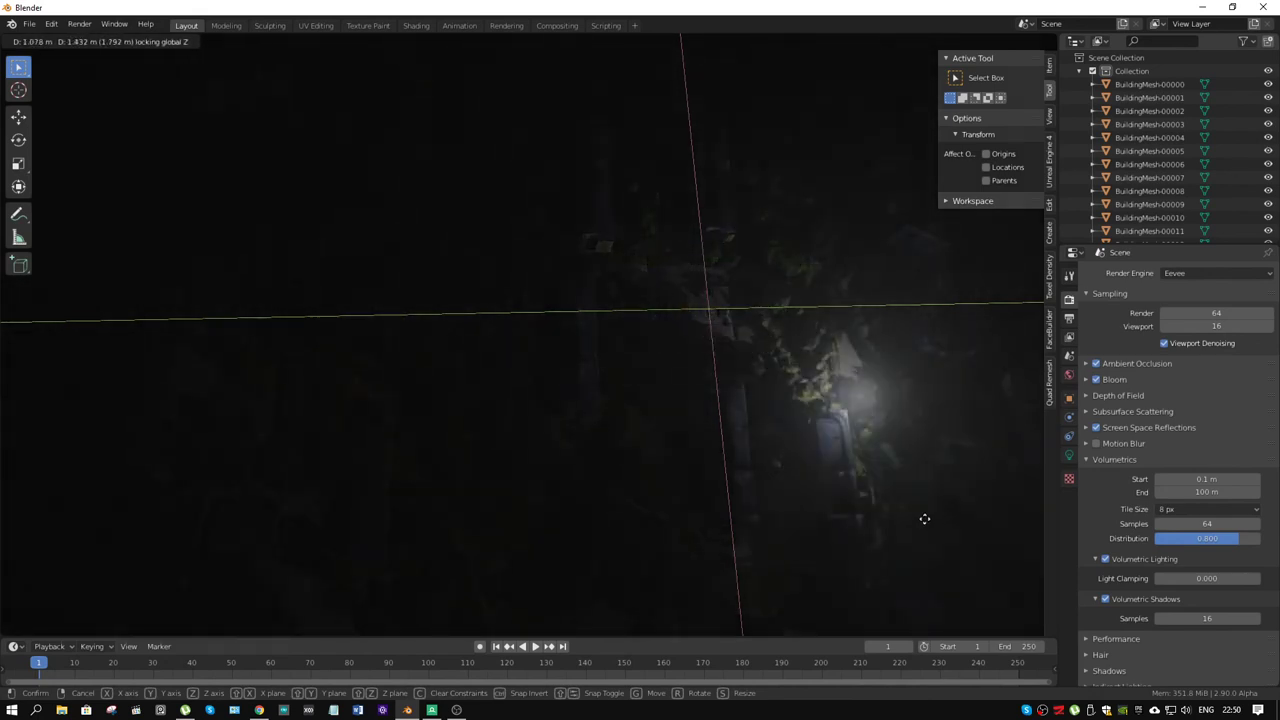
middle_drag(841, 553, 709, 344)
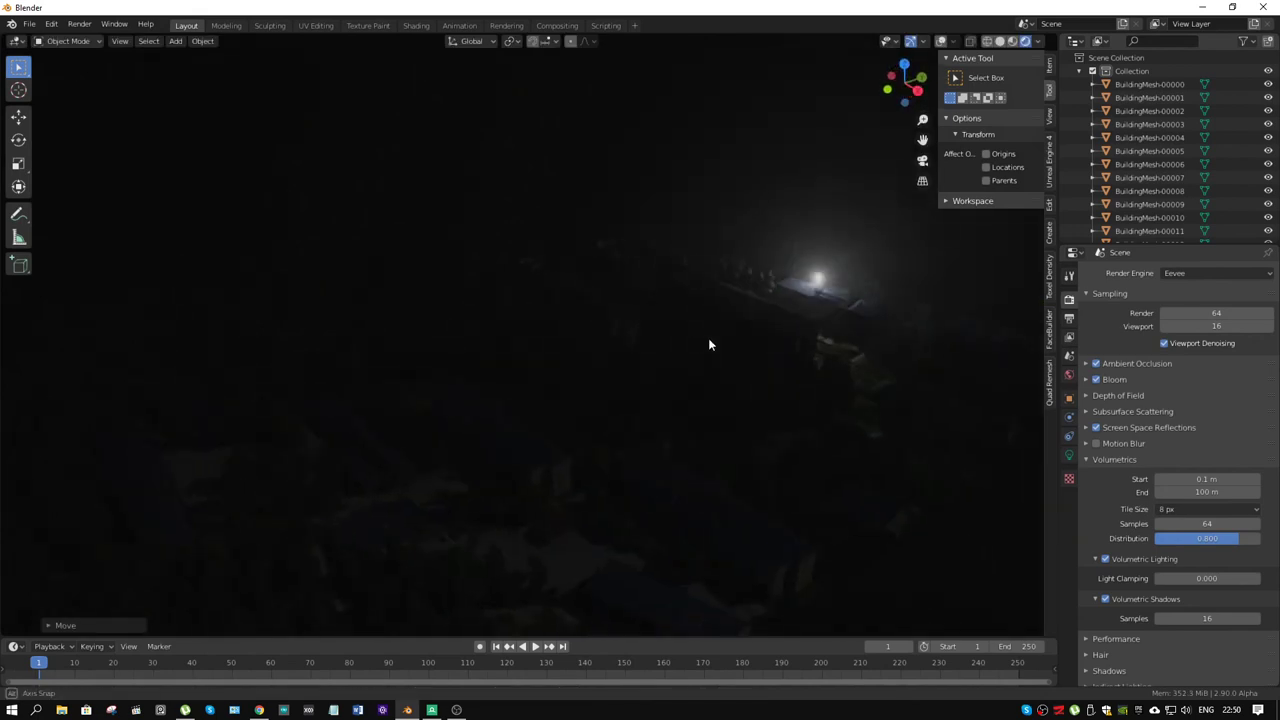